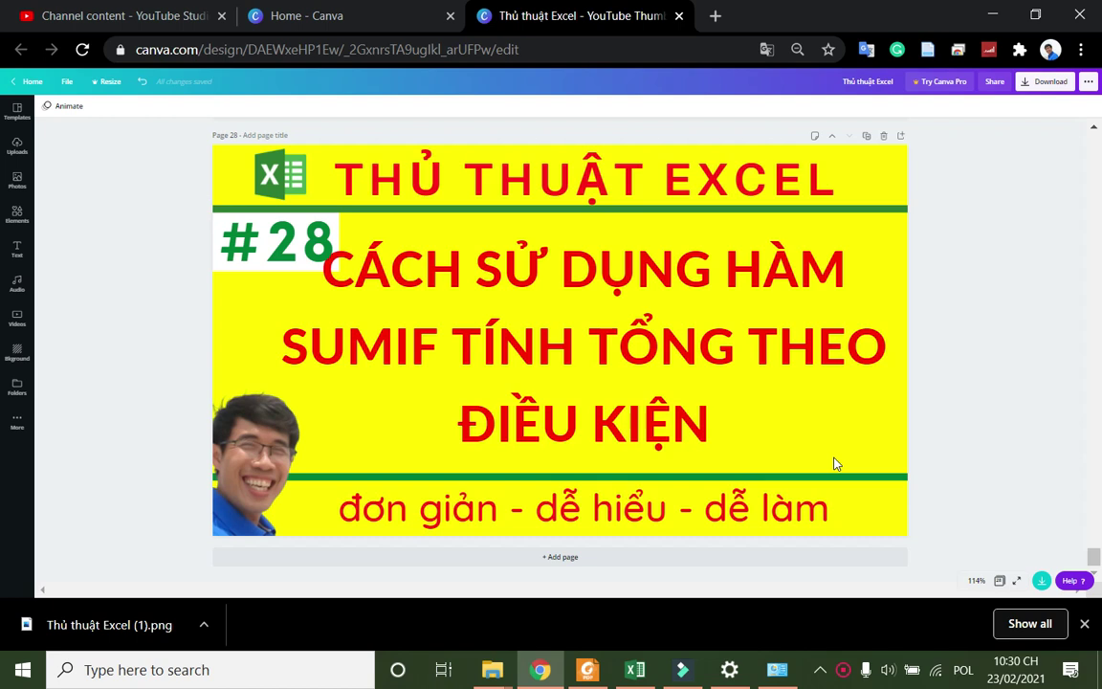
Step: Switch from the Canva thumbnail design to the Excel sales workbook
left_click(634, 669)
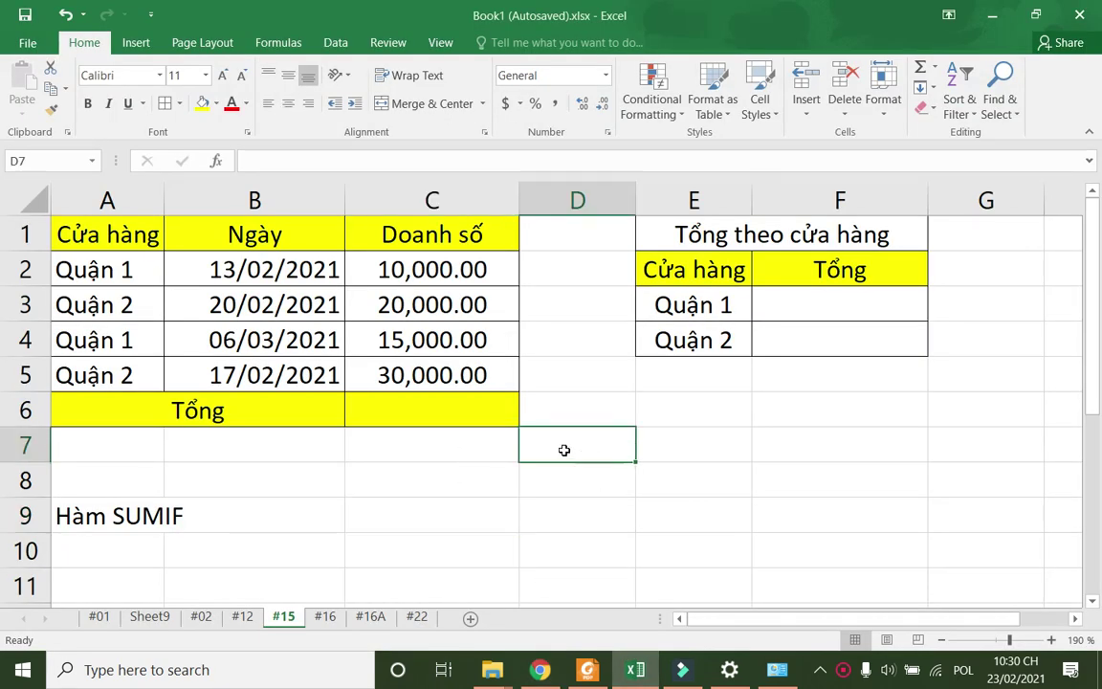
Step: Total the four Doanh số values in C6 with =SUM(C2:C5), giving 75,000.00
left_click(470, 416)
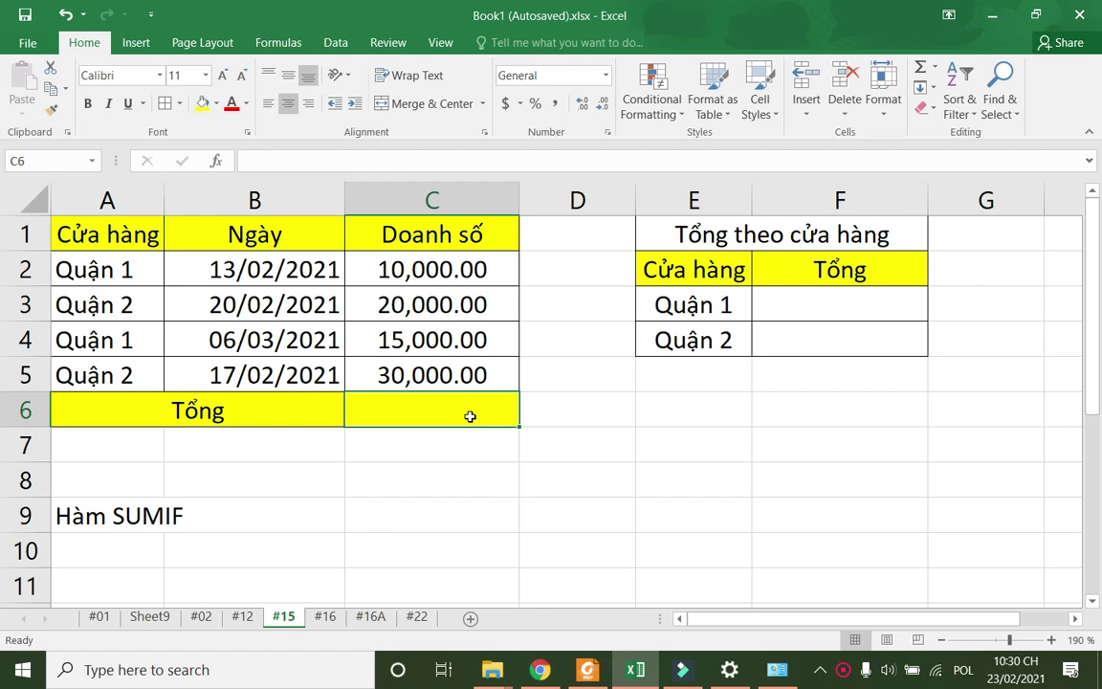
key("alt")
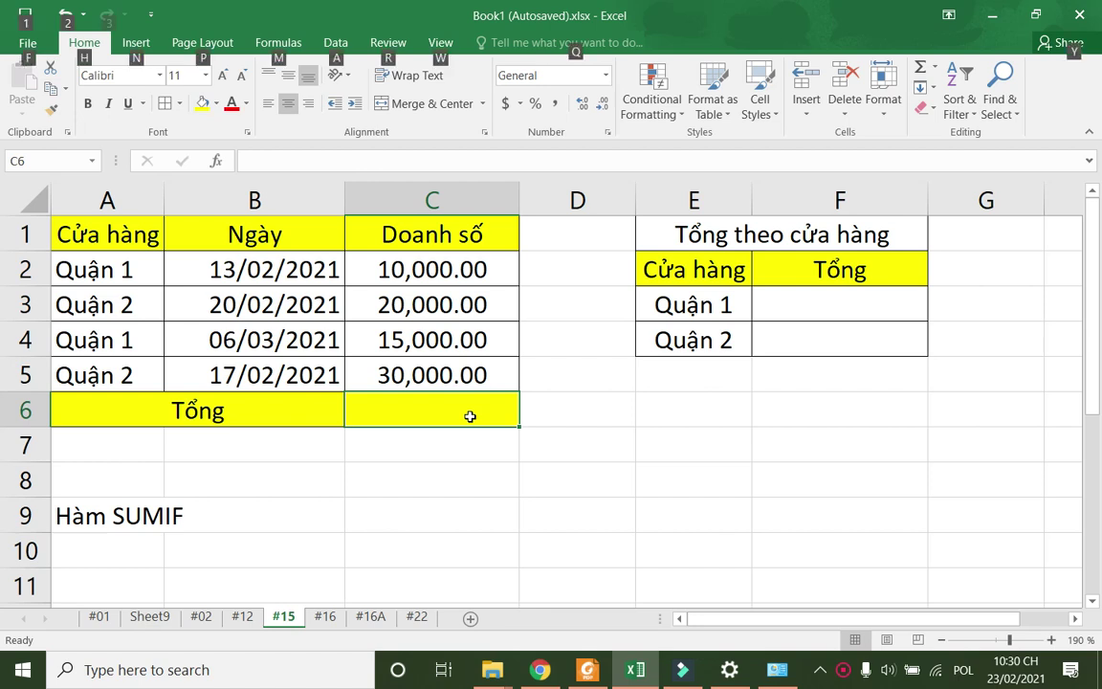
key("alt+=")
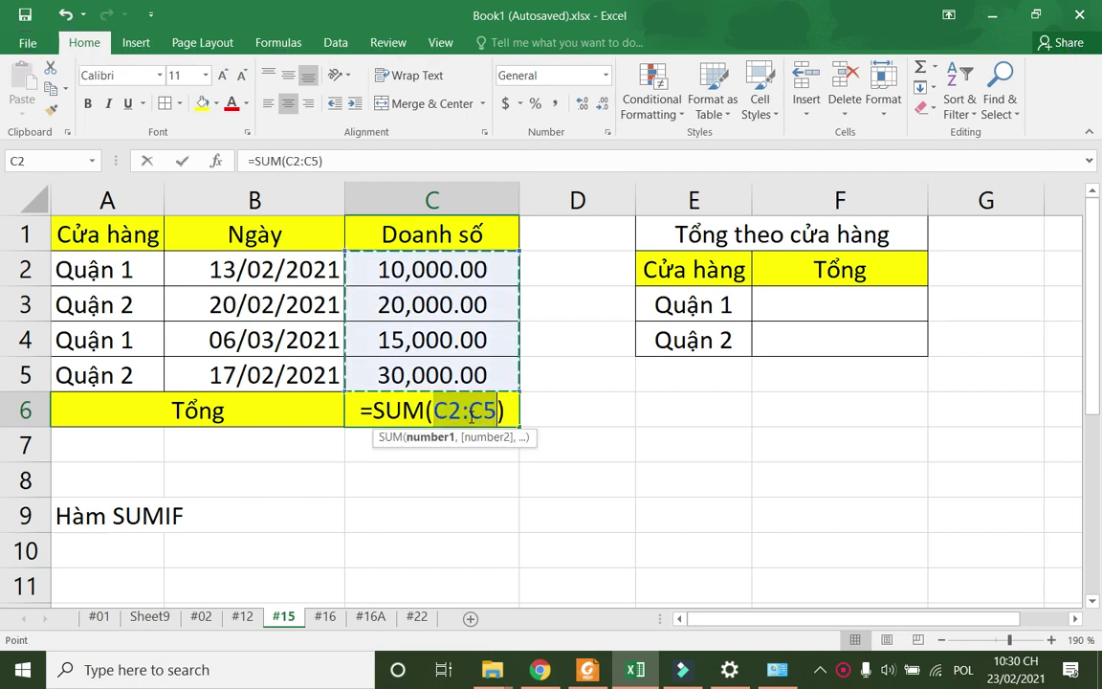
key("Return")
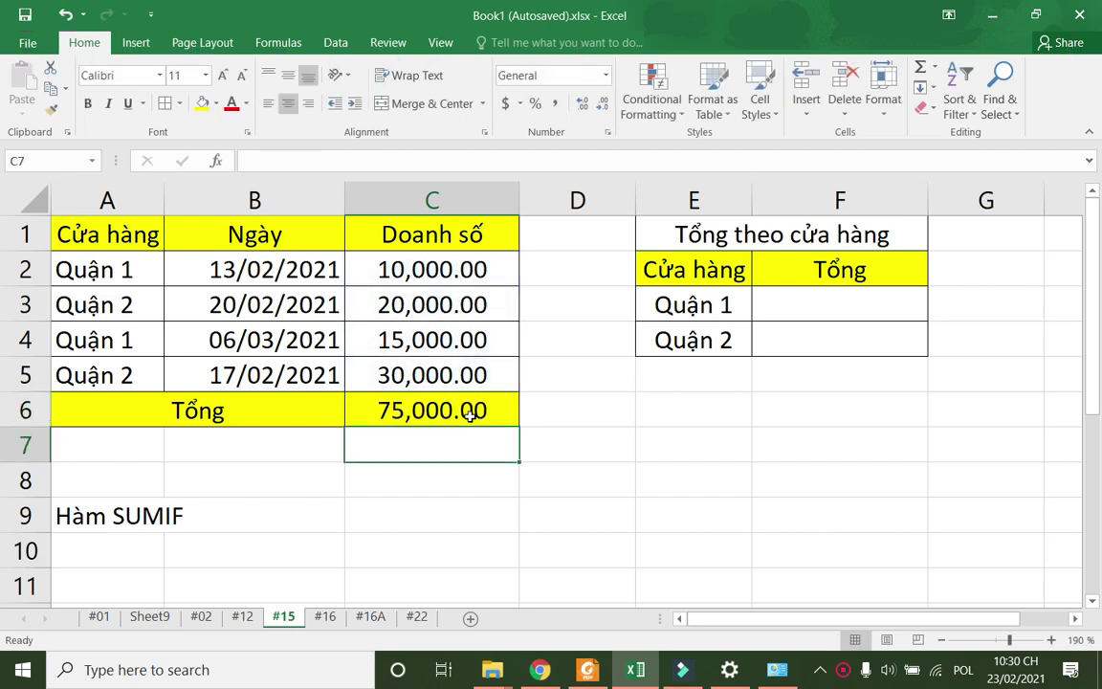
left_click(469, 414)
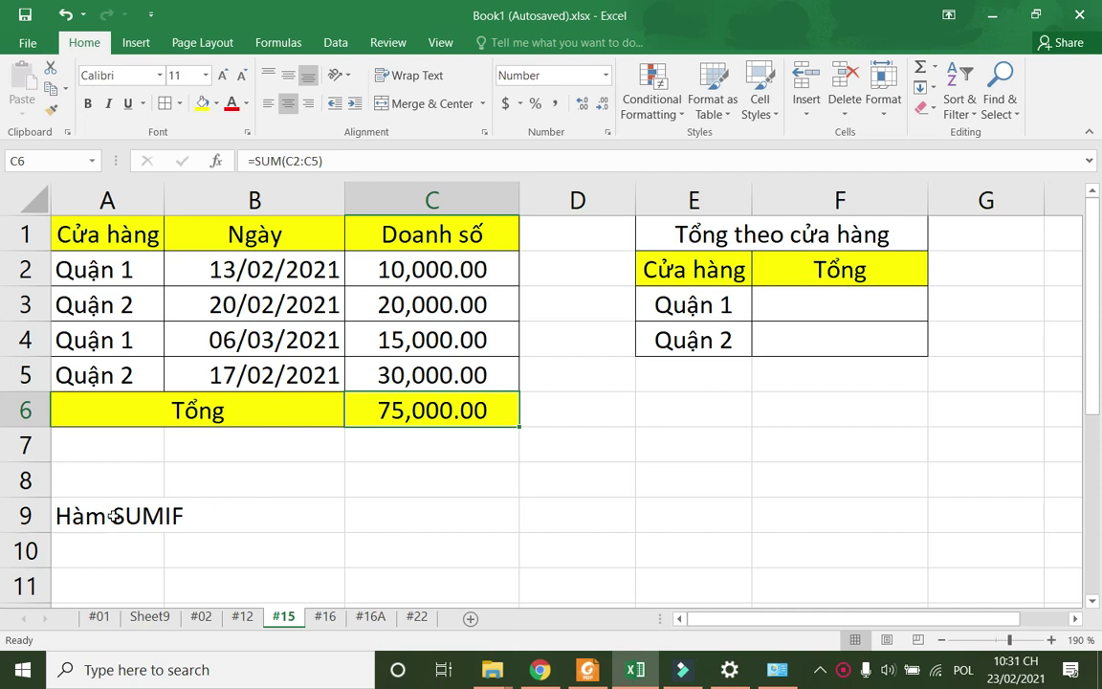
Step: Enter the label Tổng in A8 and the condition '> =15000' in B8
left_click(428, 477)
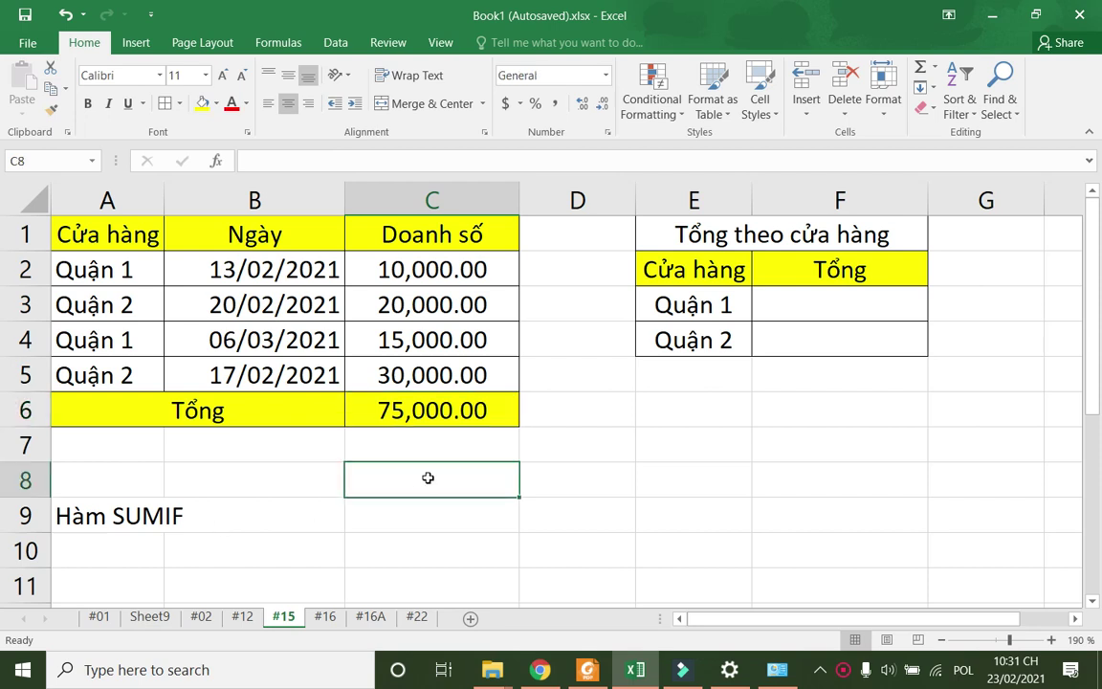
left_click(233, 472)
type(">")
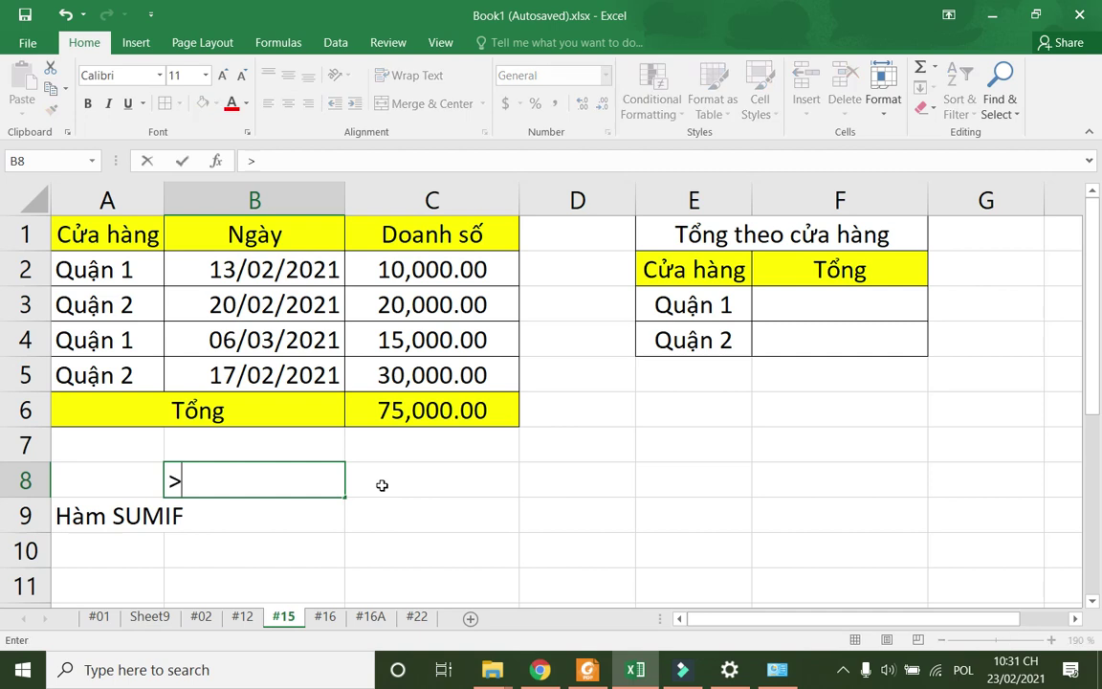
type(" 15000")
key("Left")
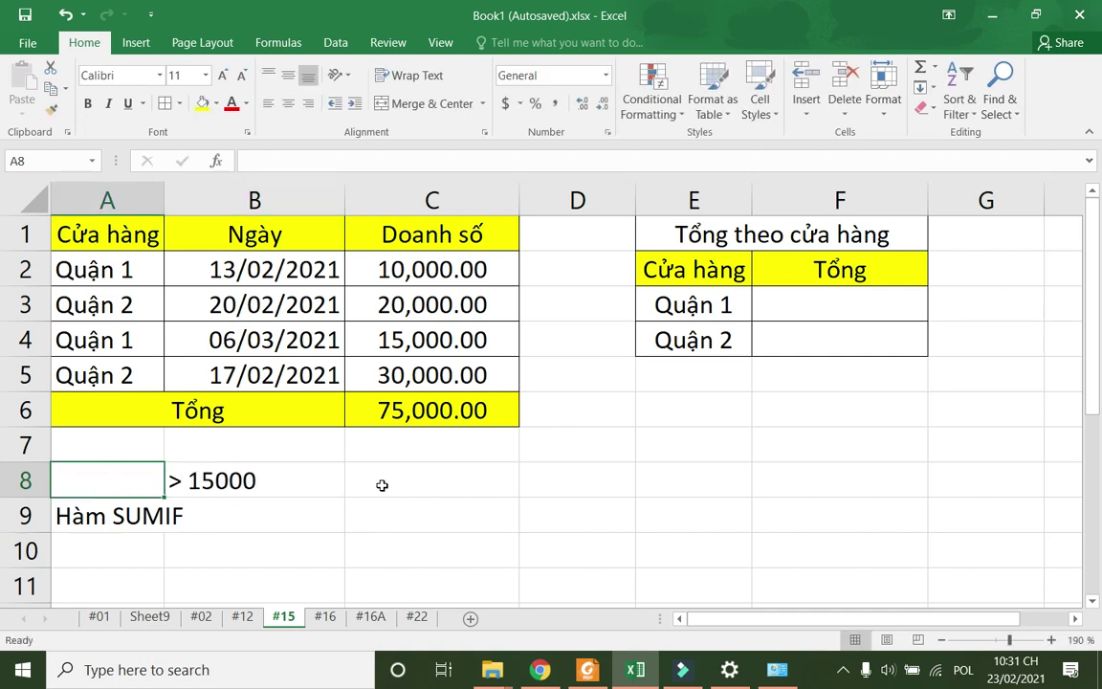
double_click(192, 483)
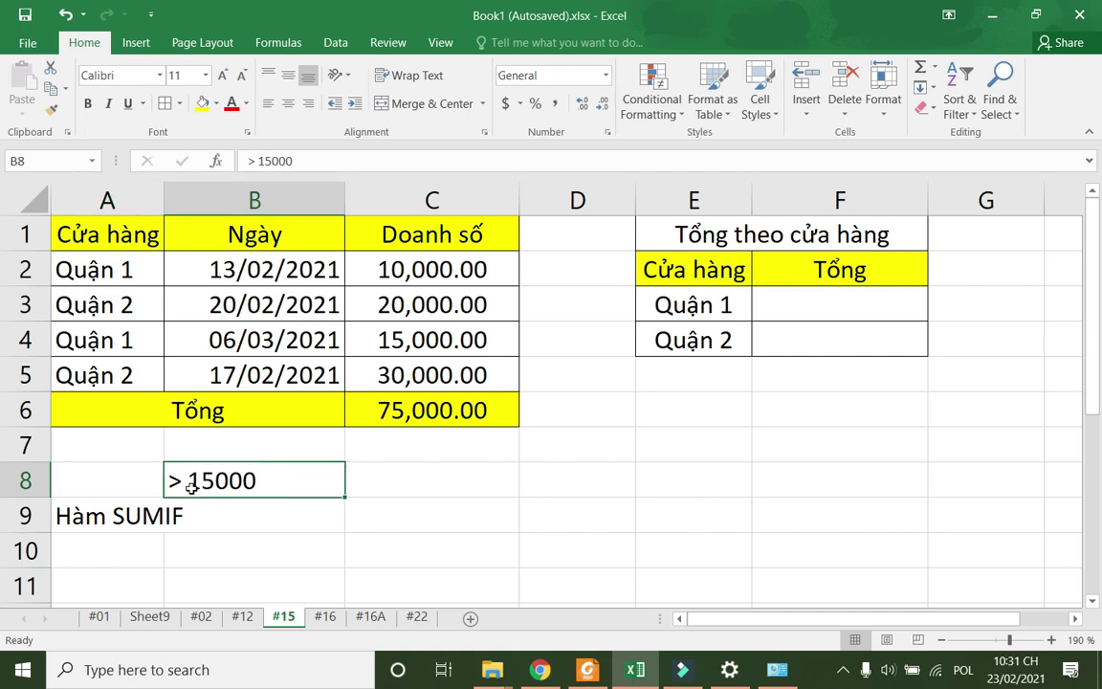
type("=")
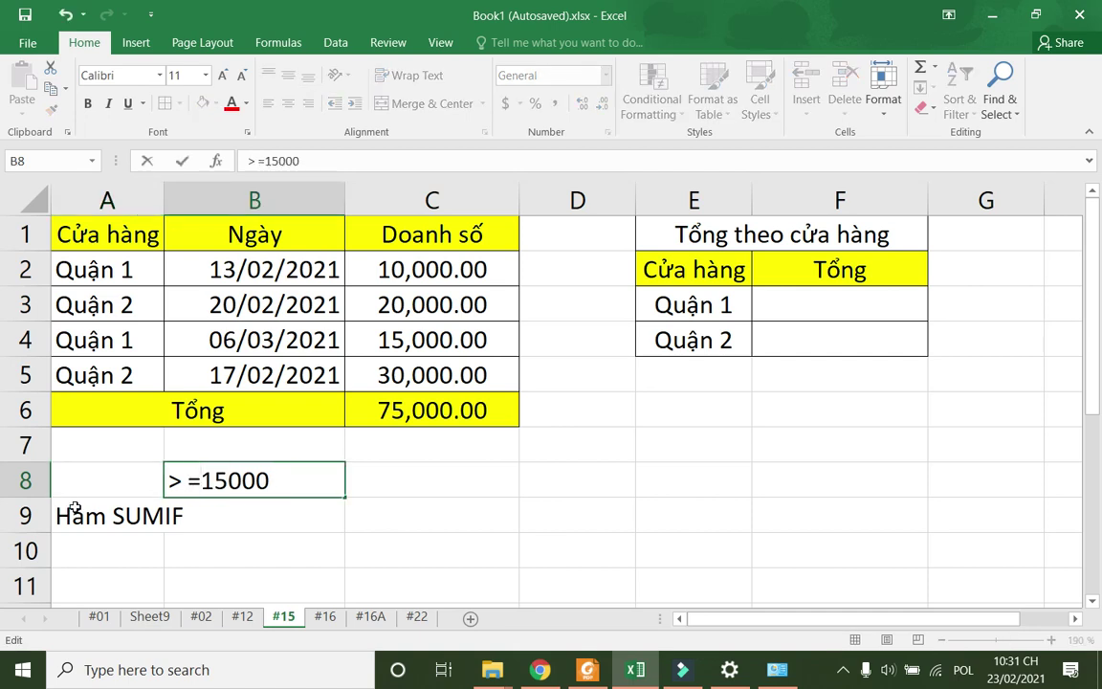
left_click(112, 476)
type("Toổng")
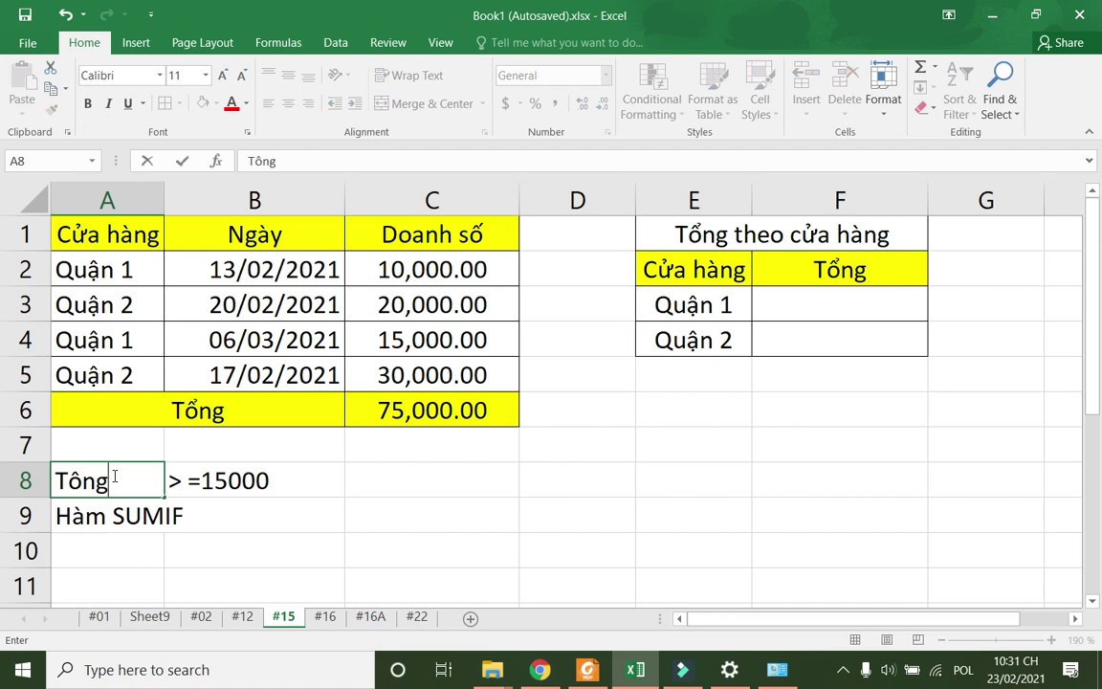
left_click(378, 537)
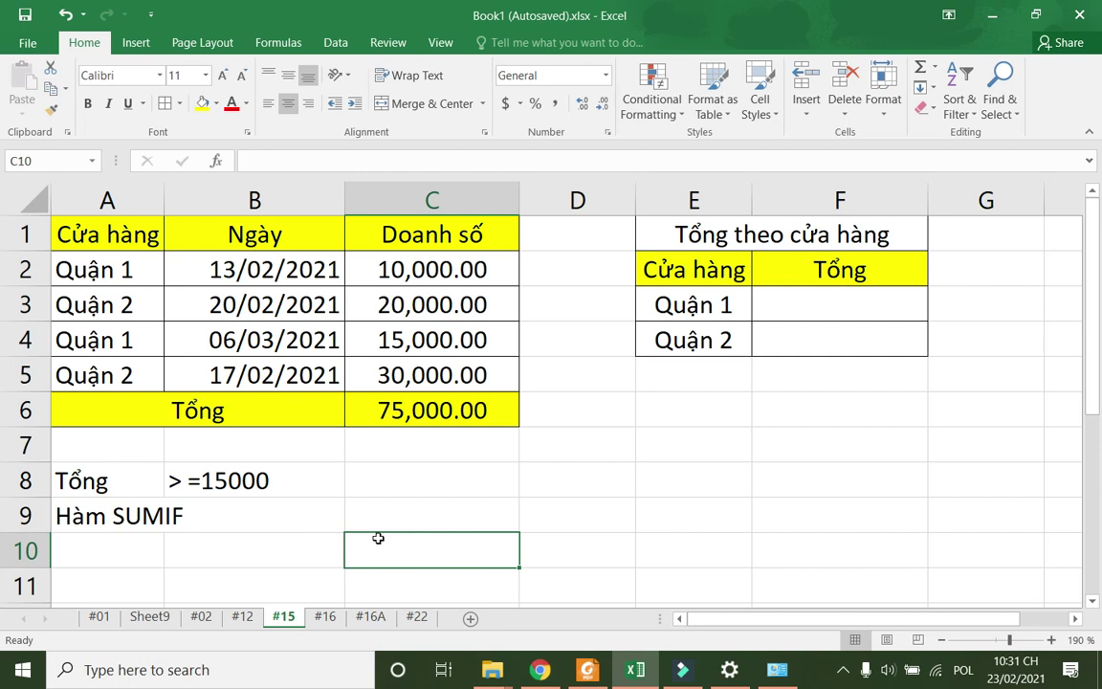
left_click(135, 279)
left_click(142, 303)
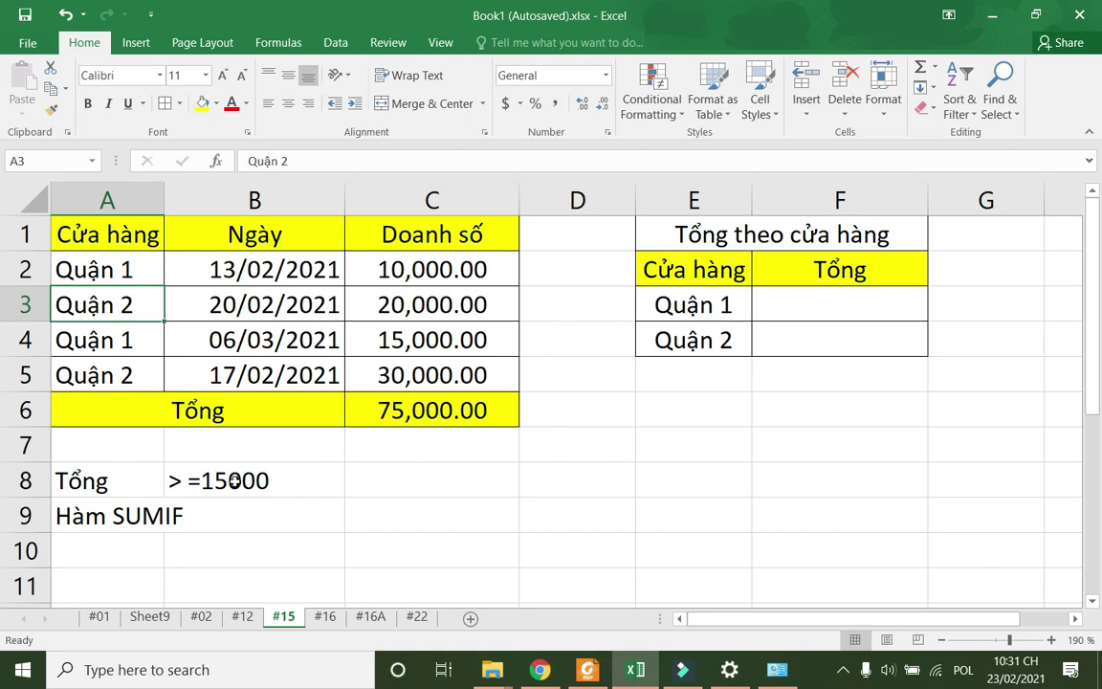
left_click(110, 507)
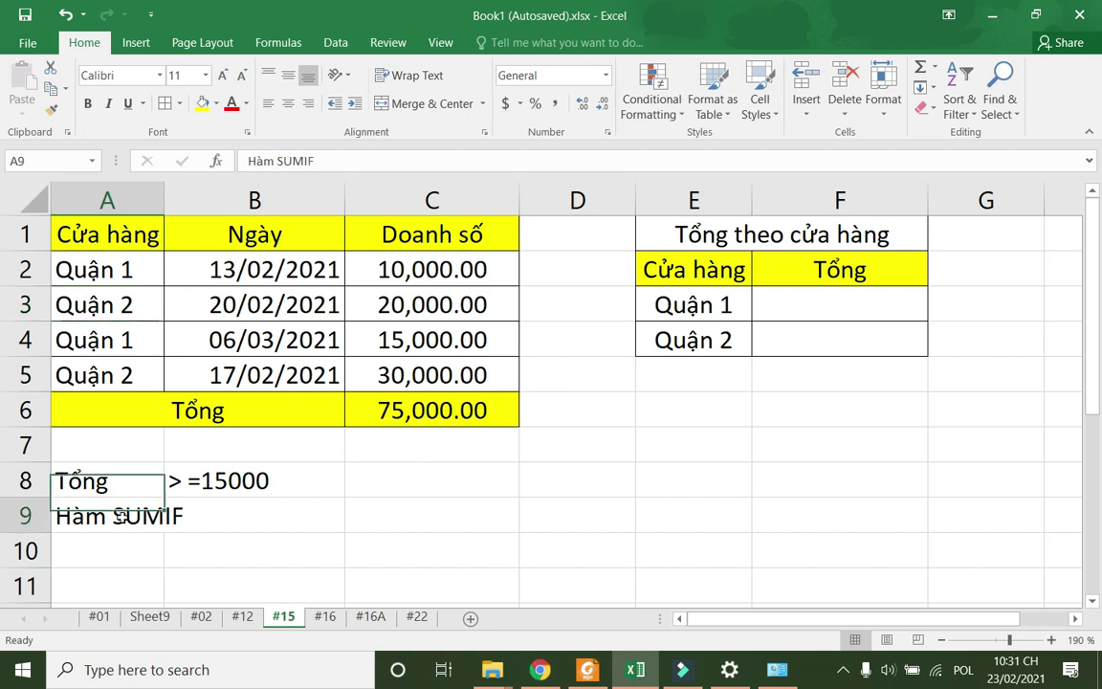
left_click(457, 484)
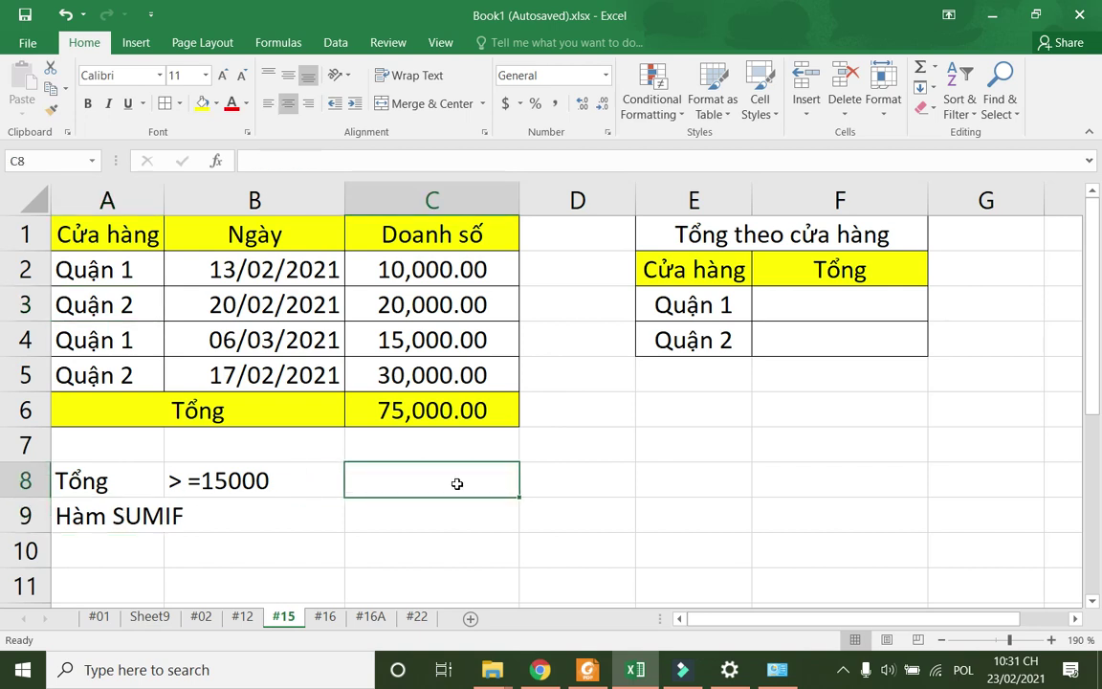
Step: Enter =SUMIF(C2:C5, ">=15000") in C8 to total sales of at least 15000
type("=SUM")
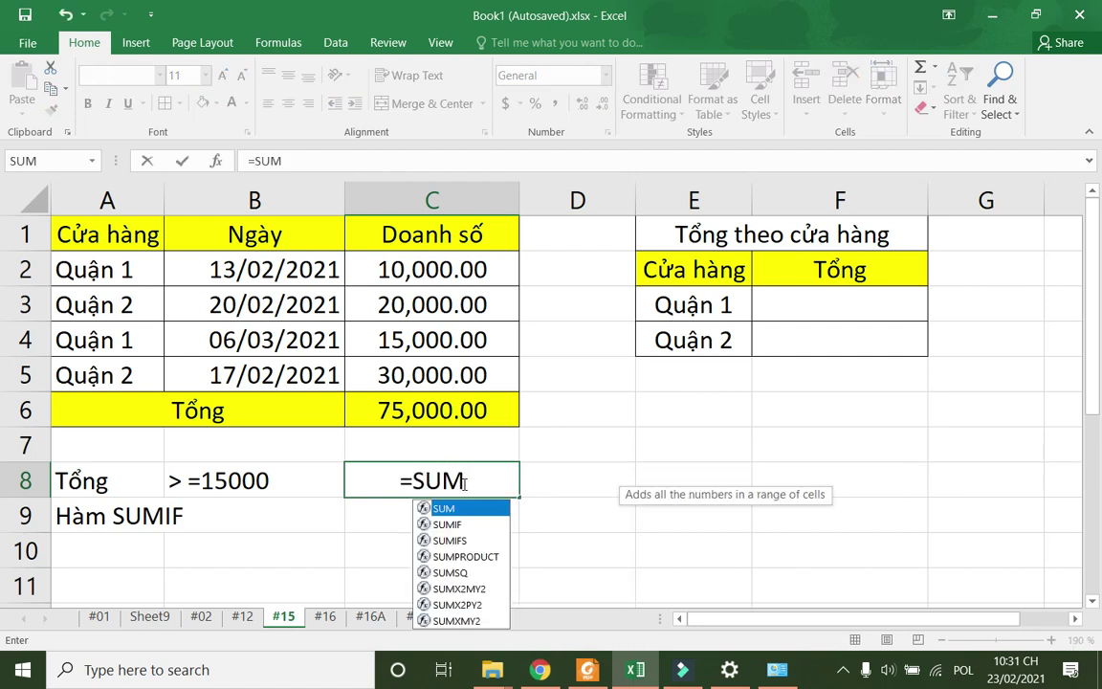
type("IF)")
key("BackSpace")
type("(")
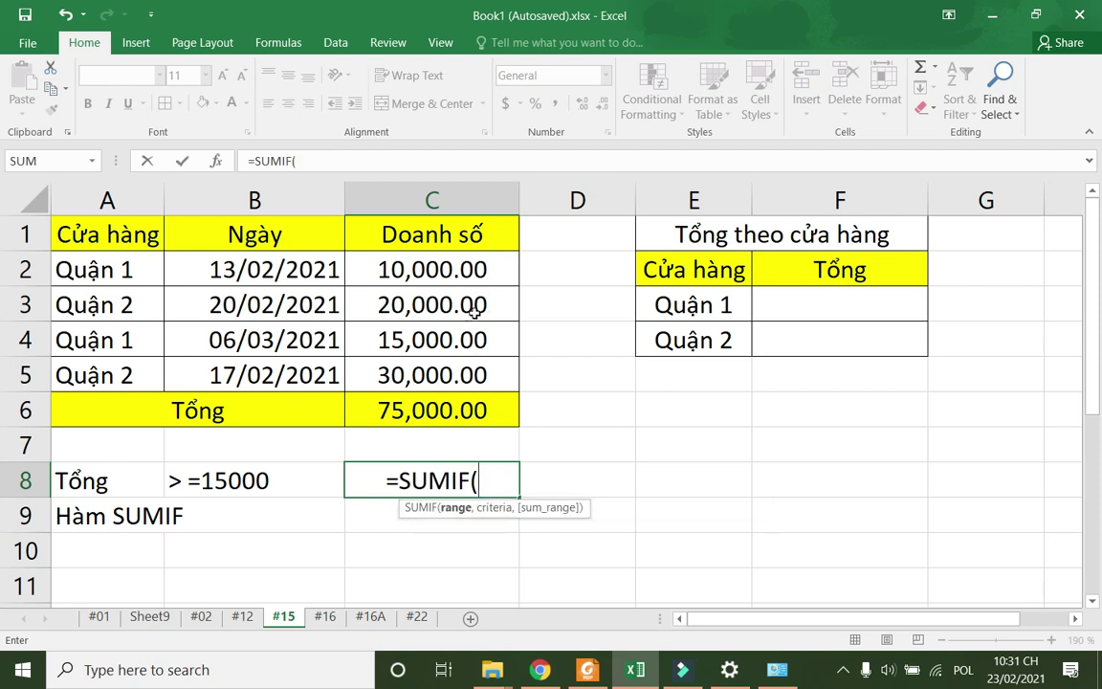
left_click_drag(406, 244, 459, 411)
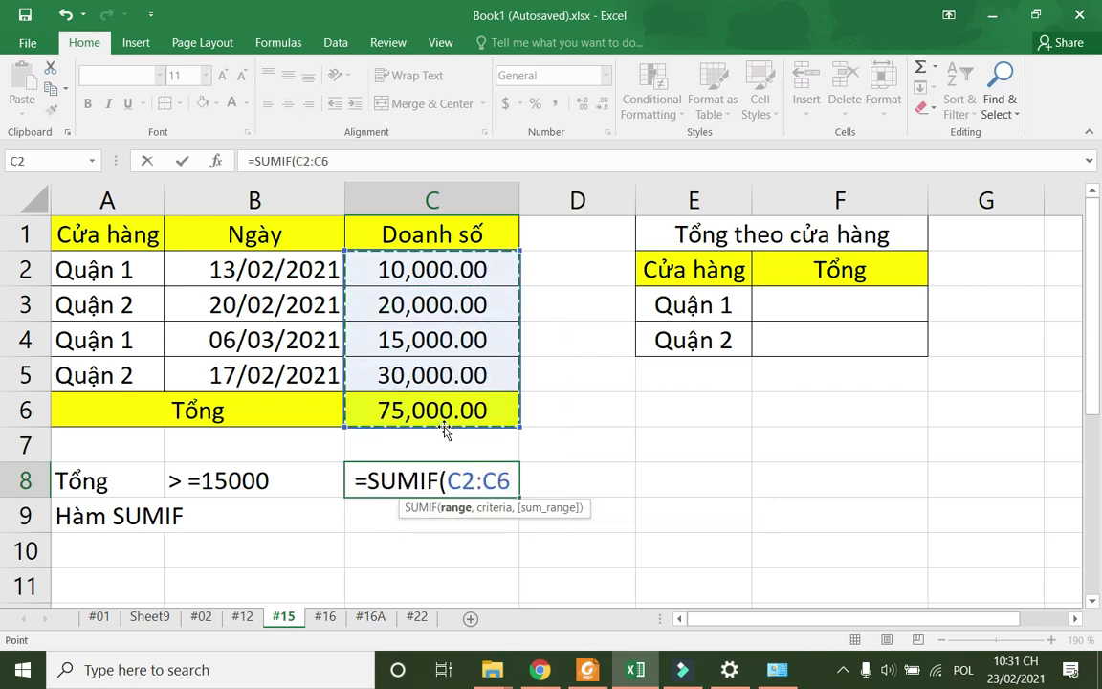
left_click_drag(446, 271, 435, 375)
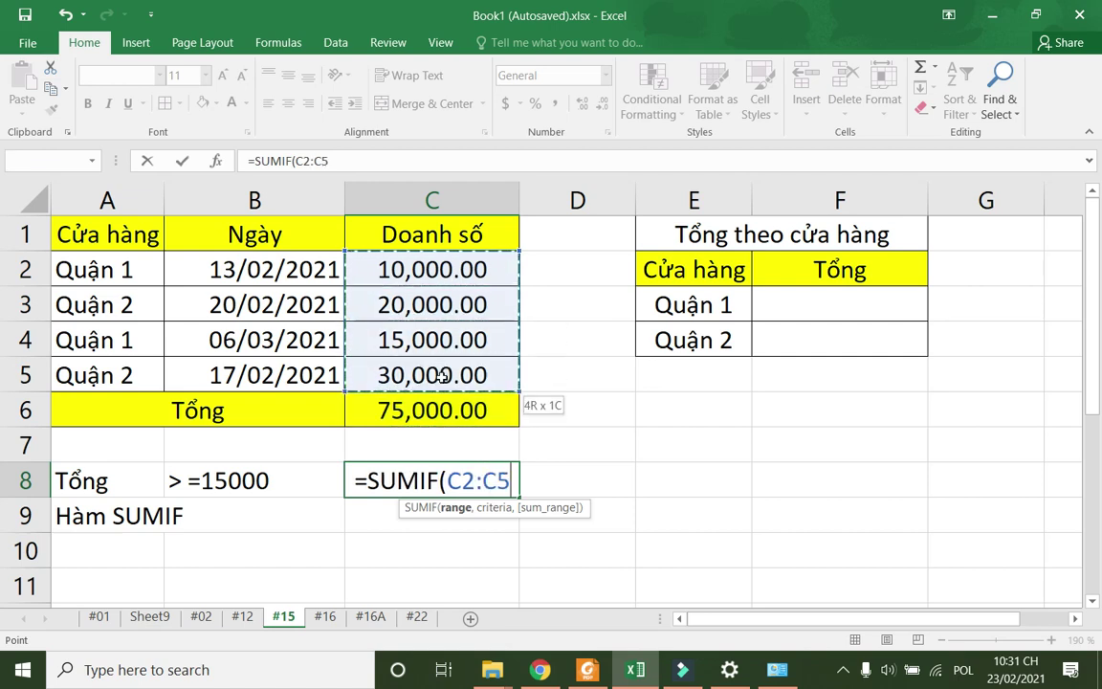
type(",")
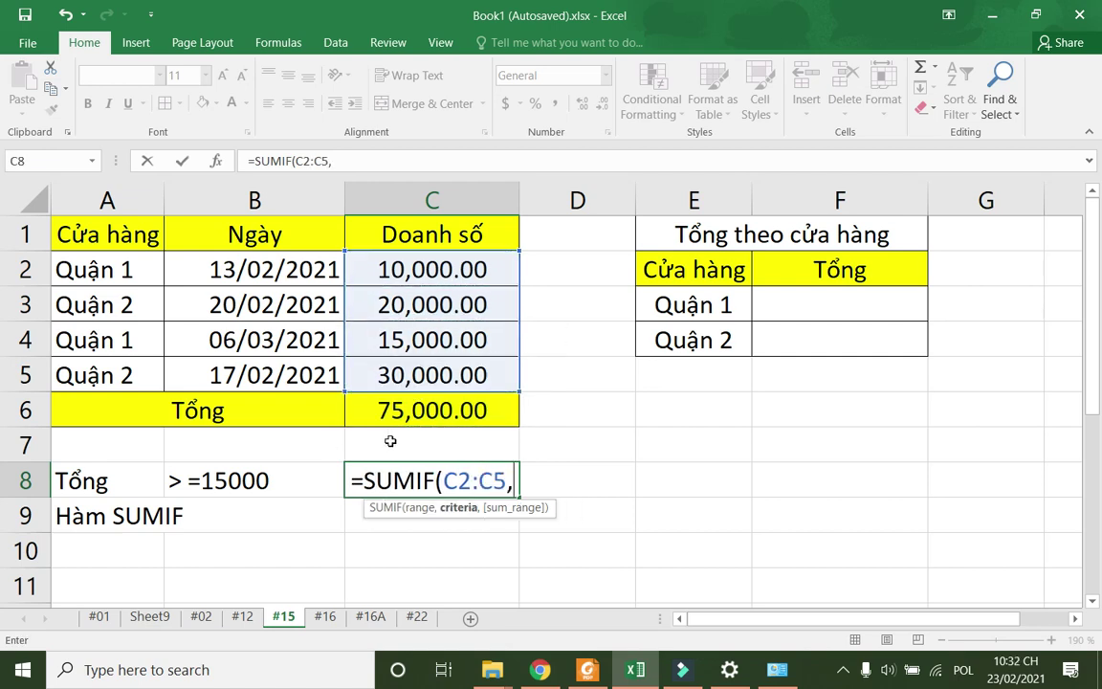
type(" \"")
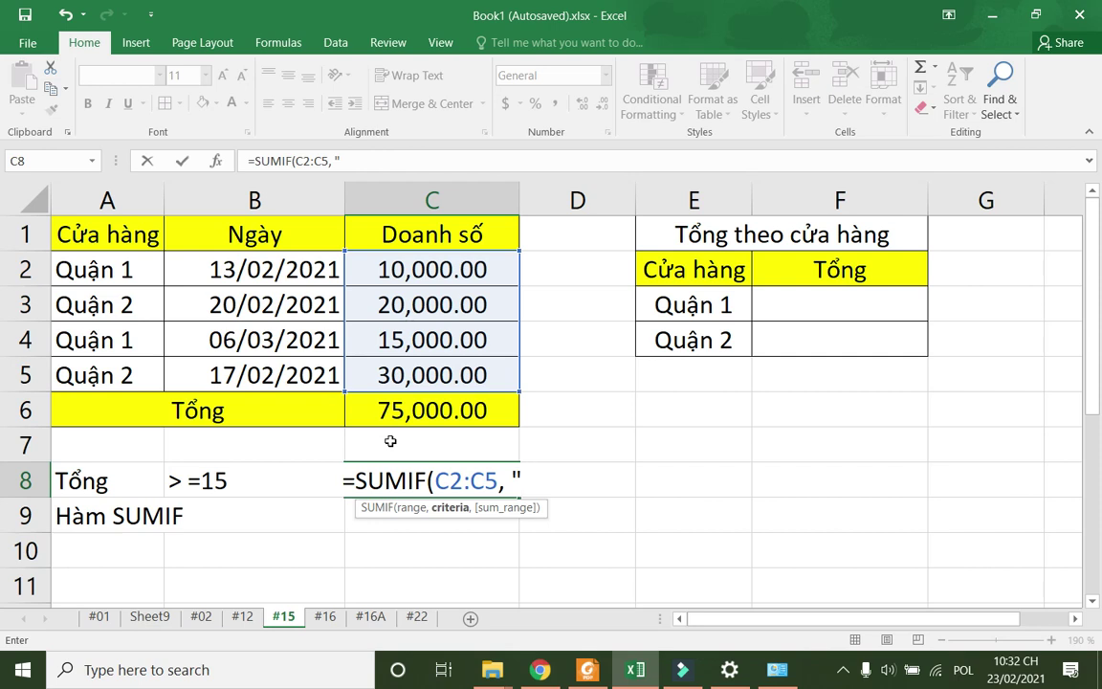
type("\"")
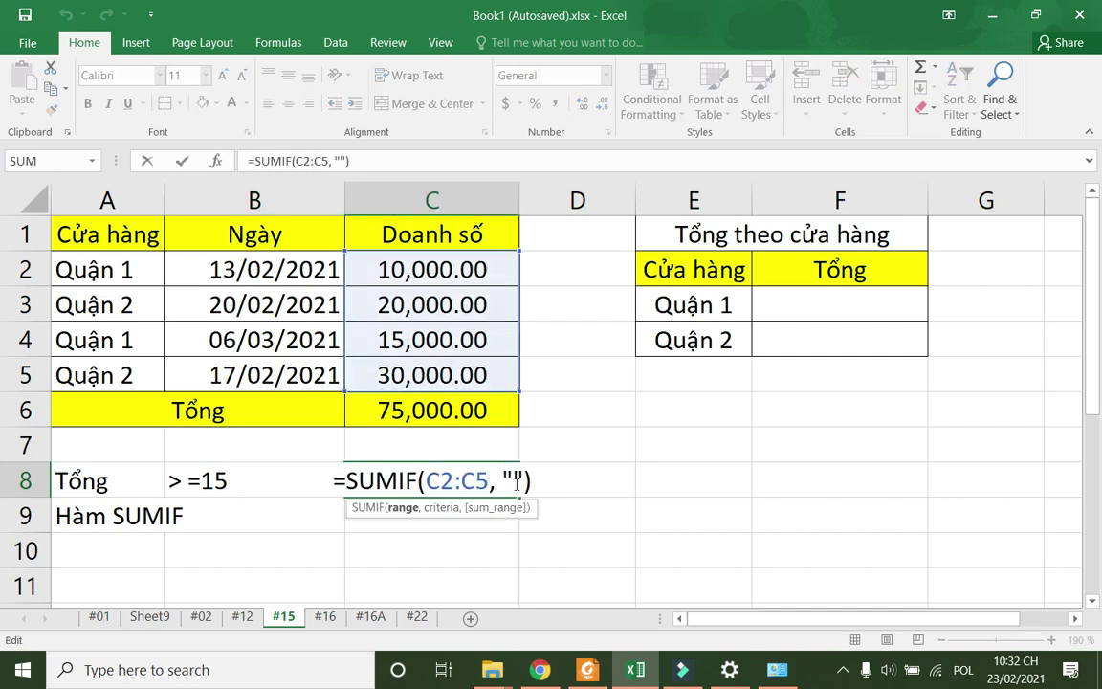
left_click(517, 481)
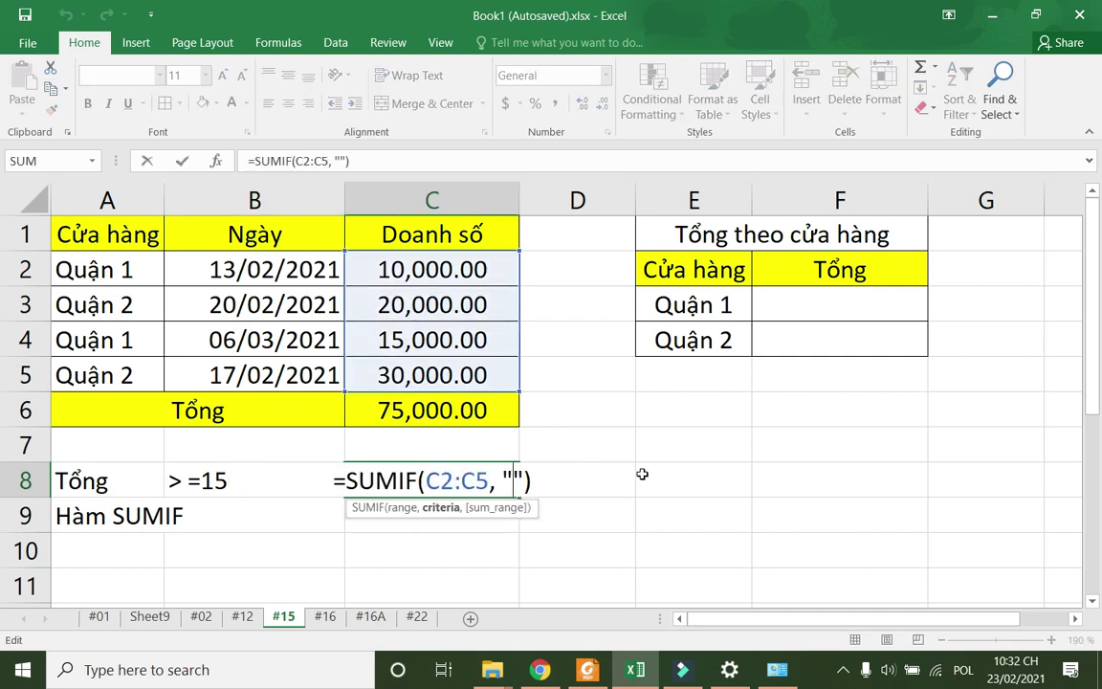
type(">=15000")
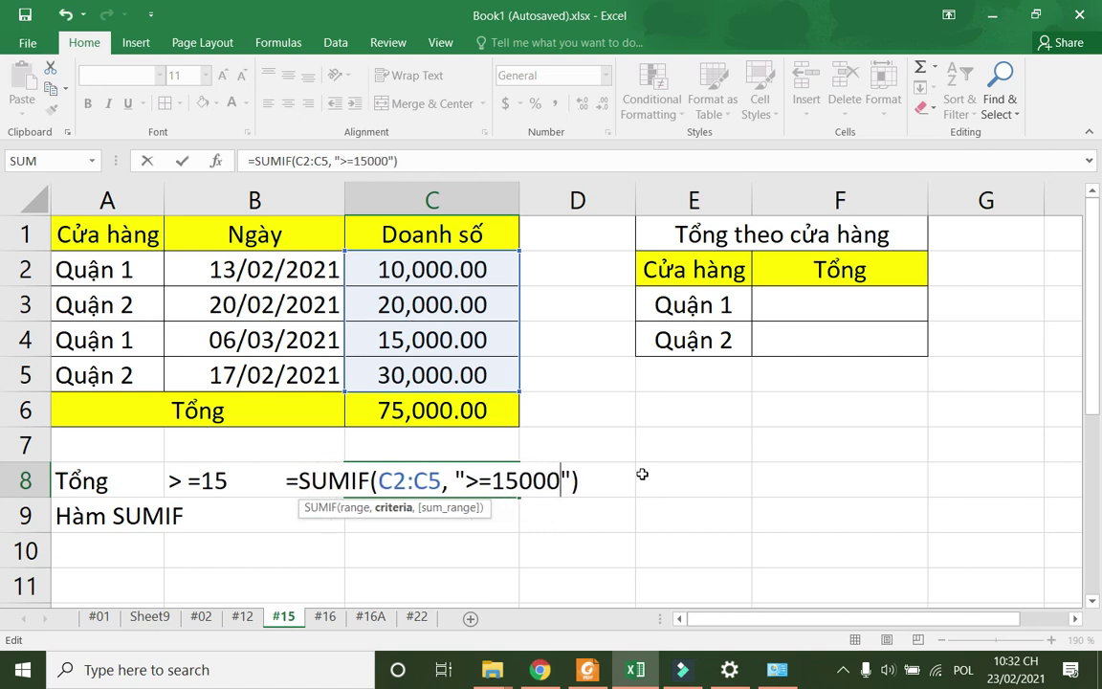
key("Return")
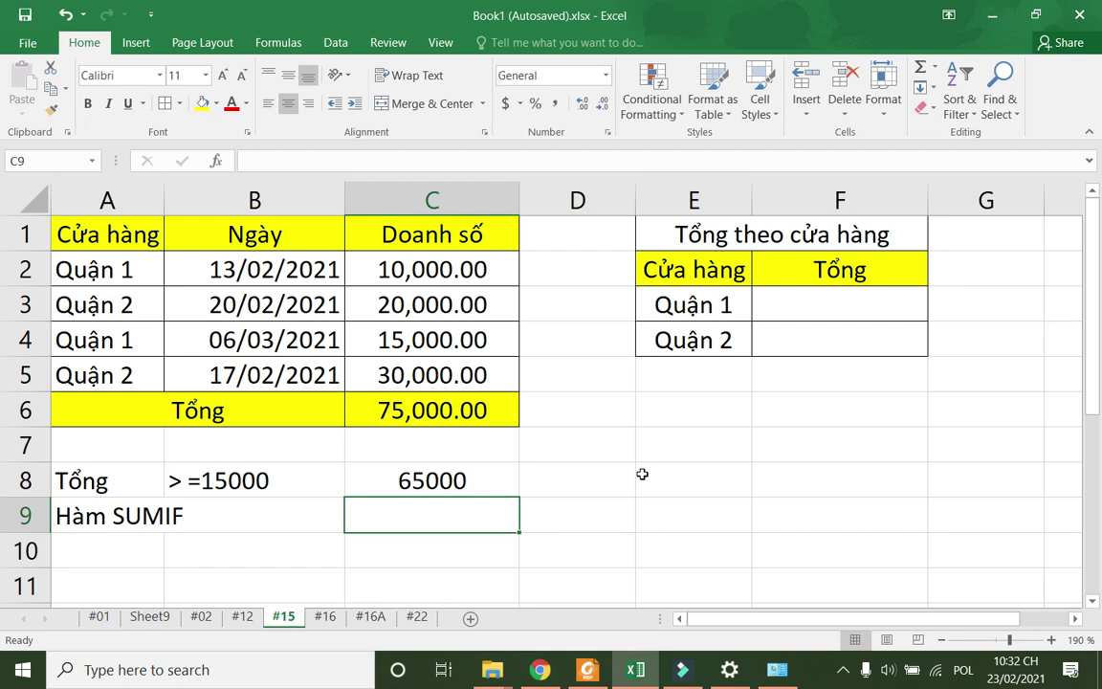
left_click_drag(426, 302, 419, 373)
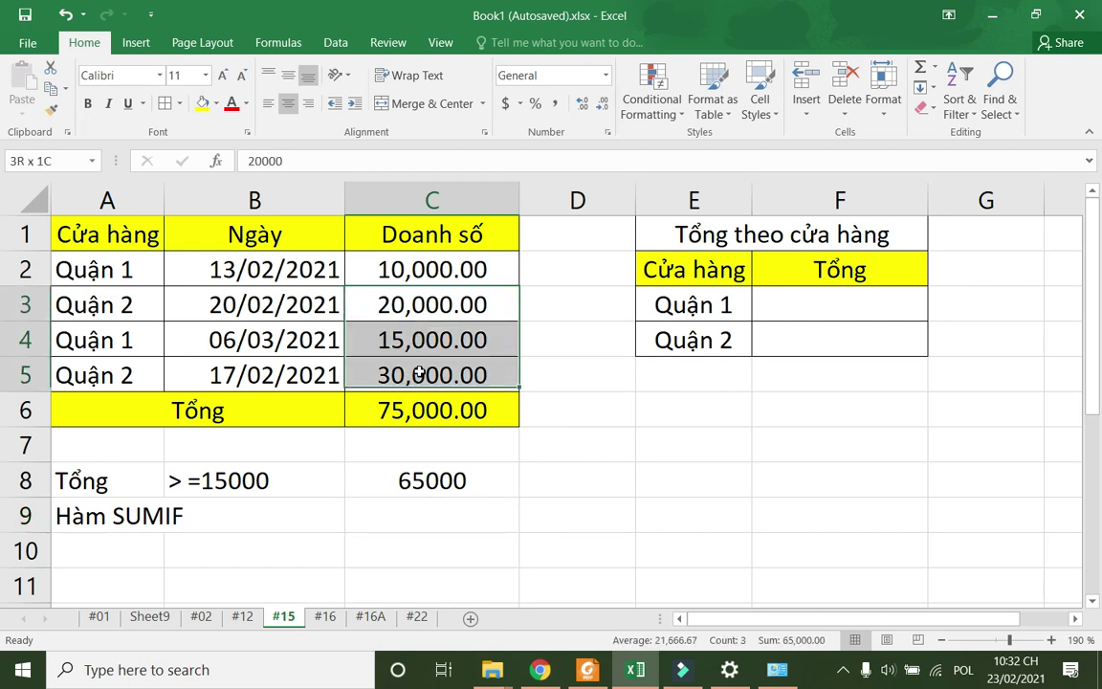
left_click(425, 478)
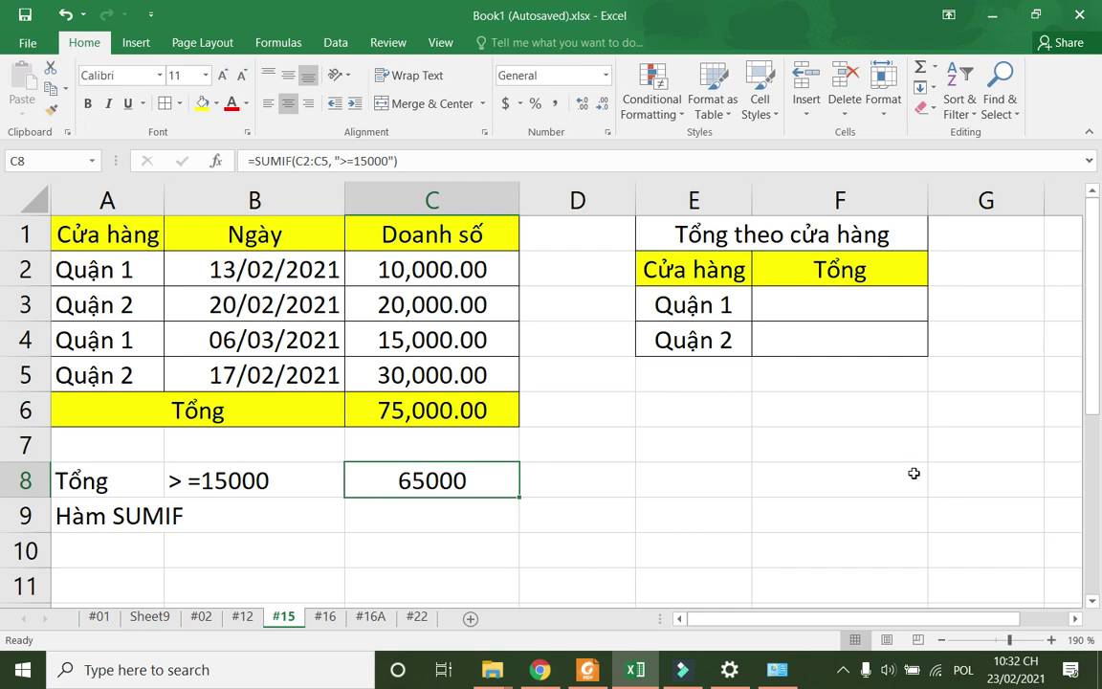
double_click(407, 479)
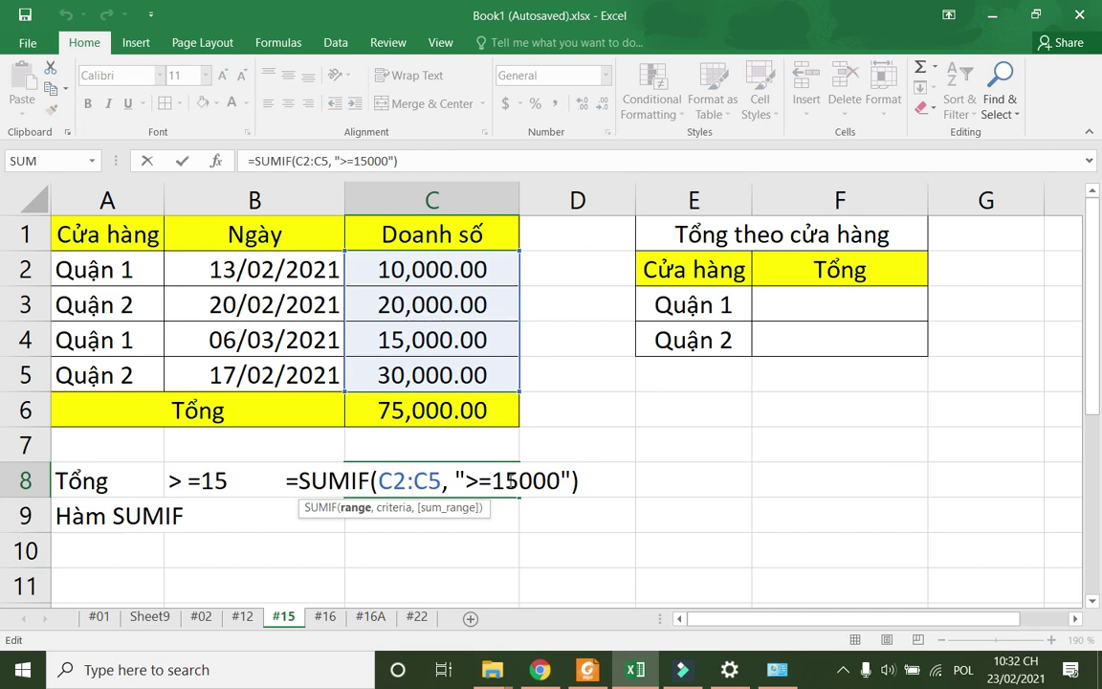
left_click_drag(465, 481, 560, 481)
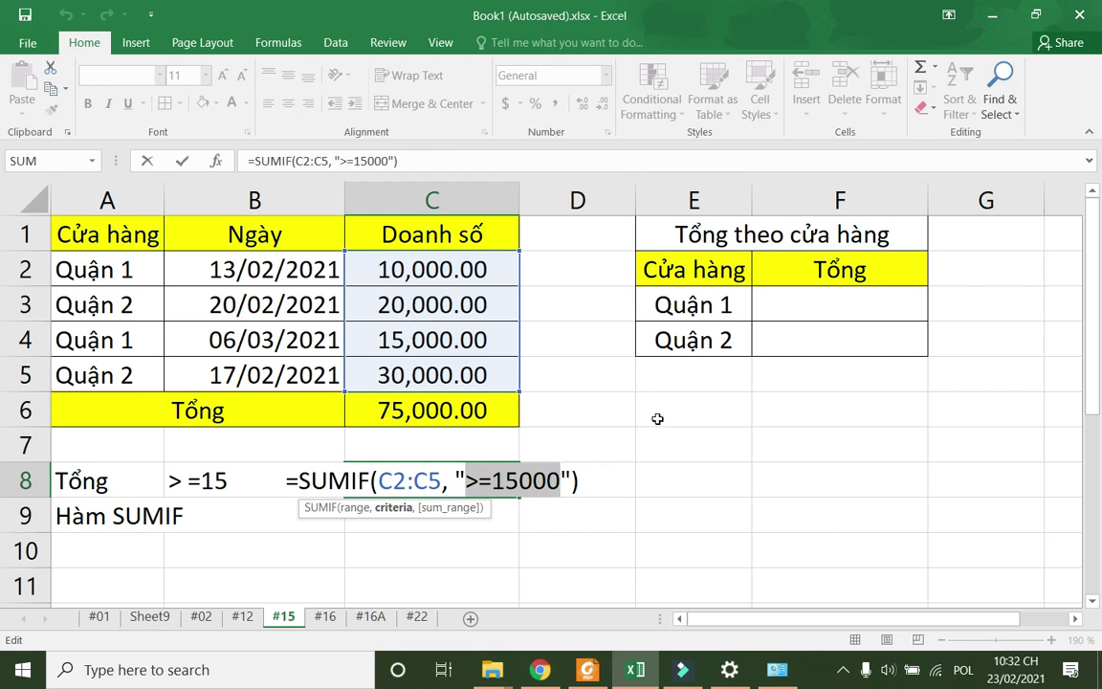
key("Return")
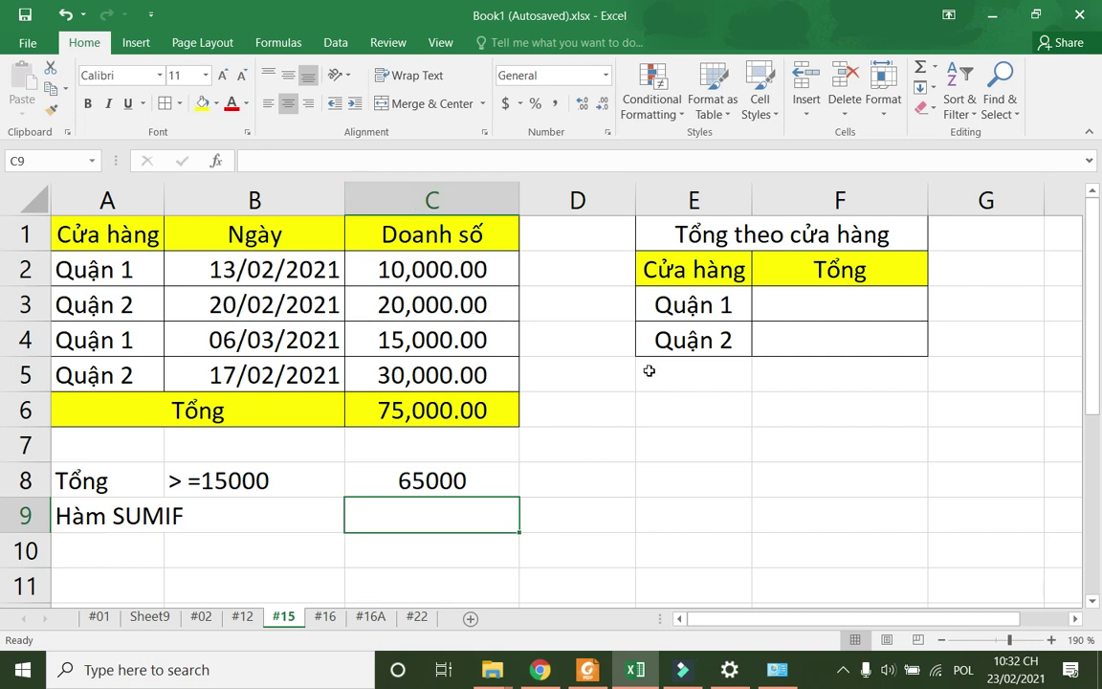
Step: Enter =SUMIF(A2:A5, E3, C2:C5) in F3 to total Quận 1's sales, giving 25000
double_click(784, 297)
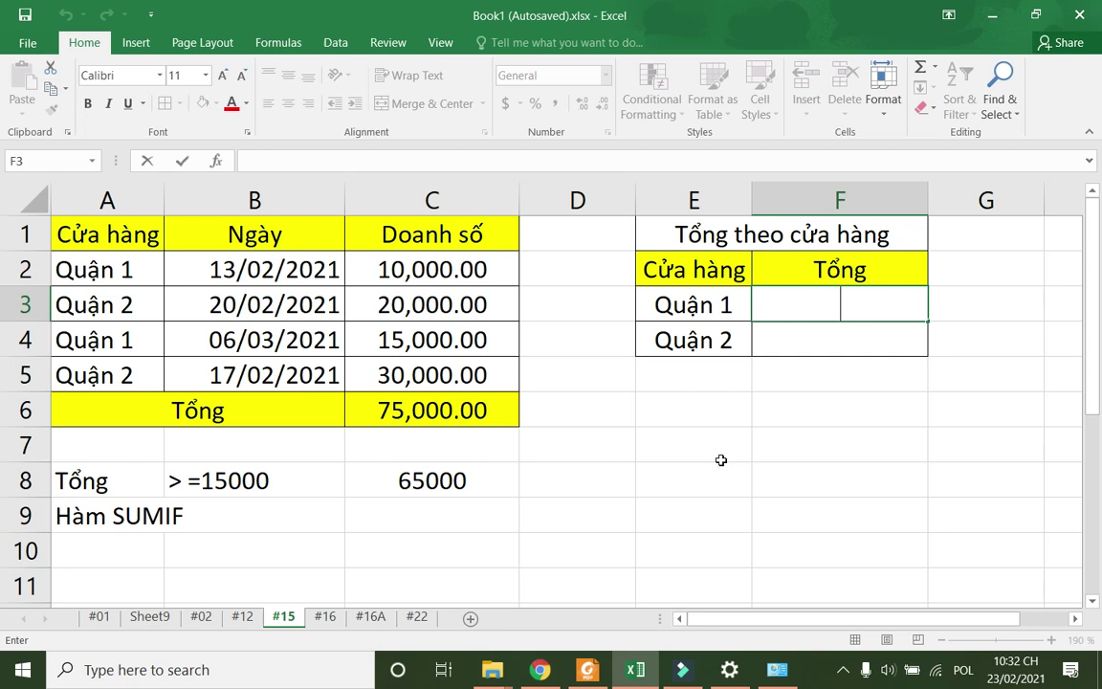
type("=")
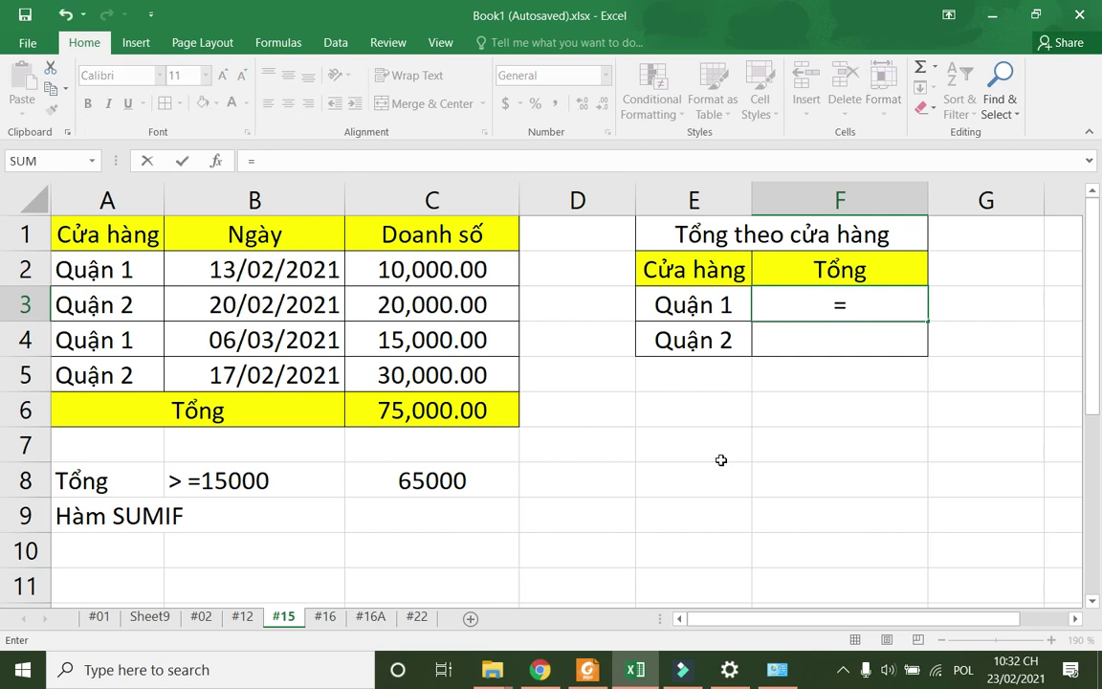
type("SUMIF(")
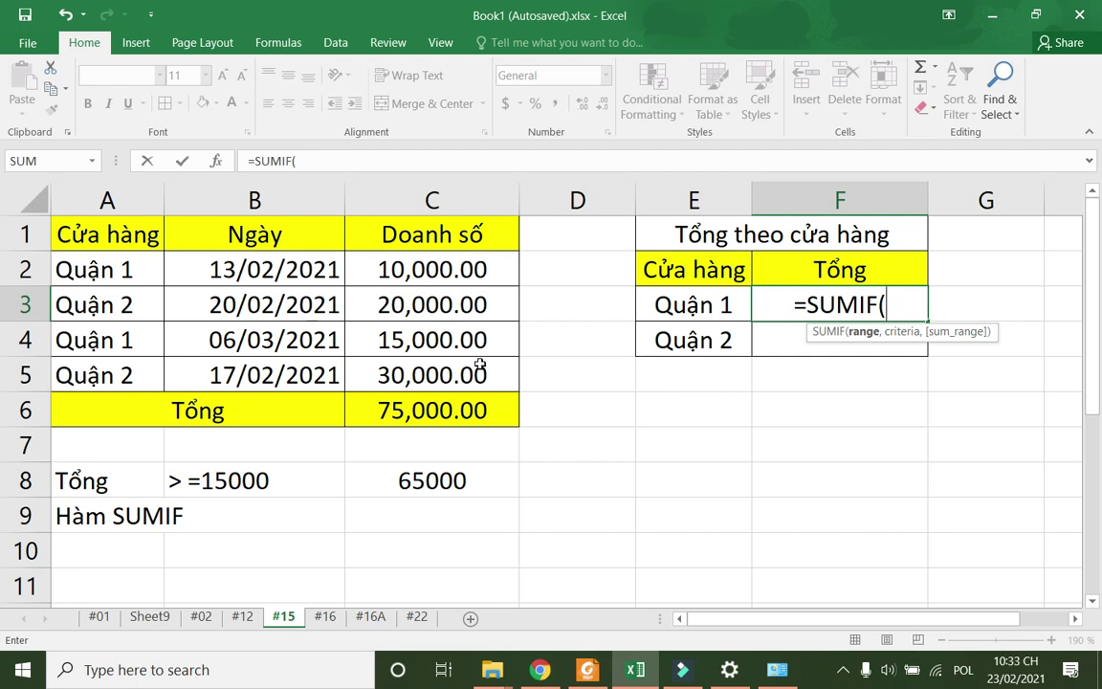
left_click_drag(122, 272, 123, 373)
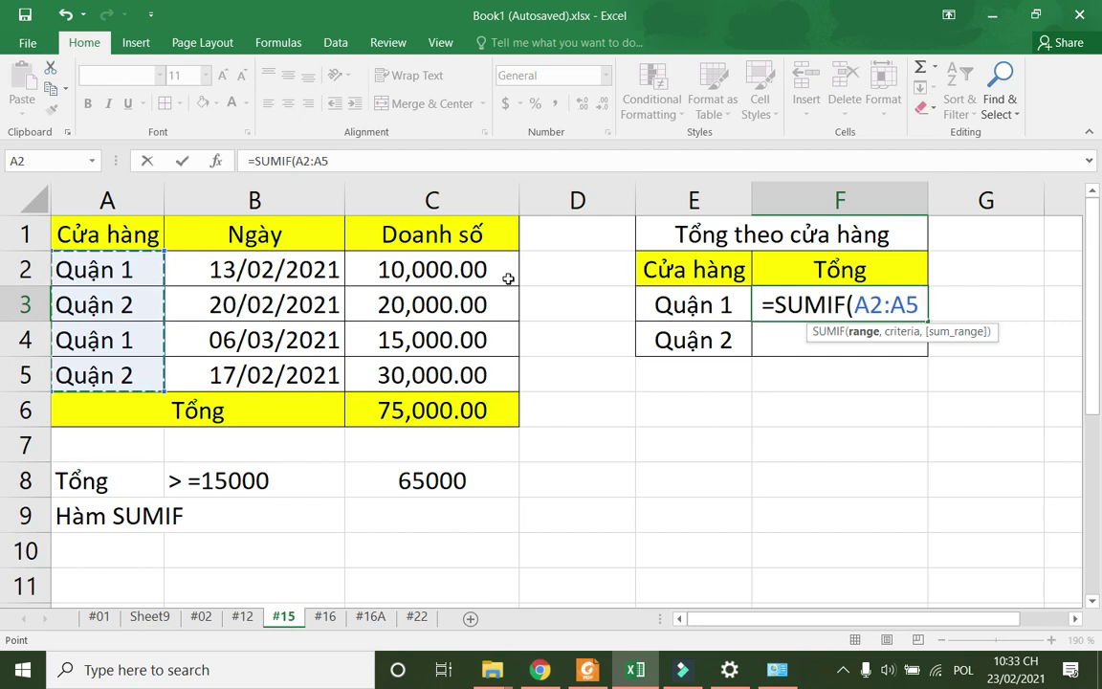
type(",")
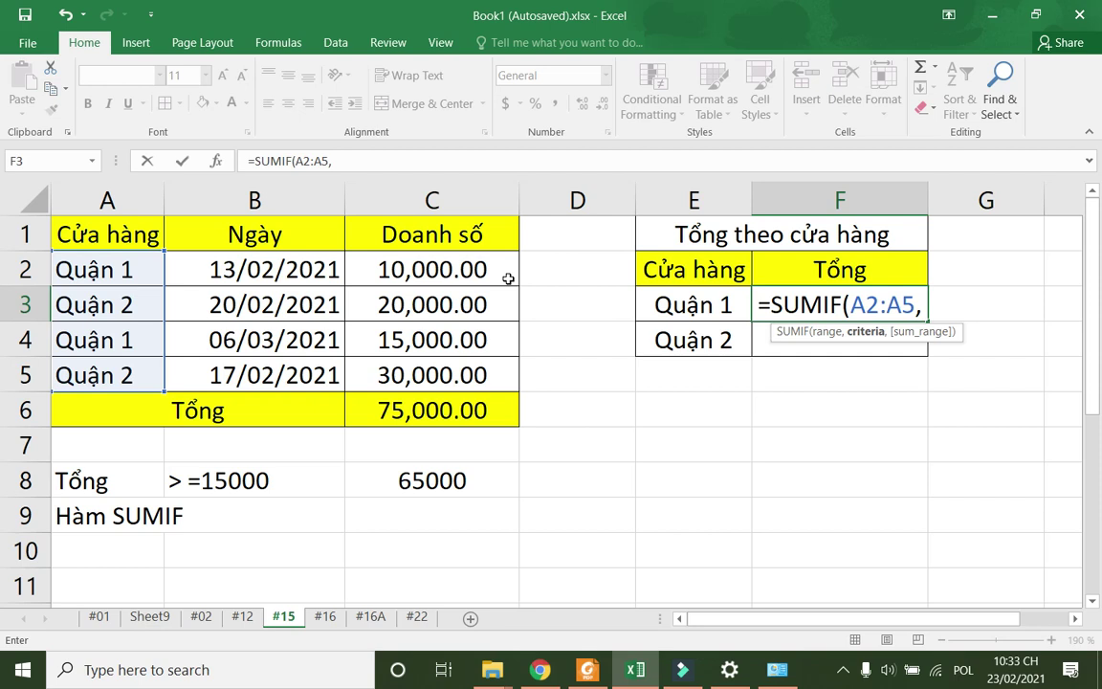
left_click(667, 305)
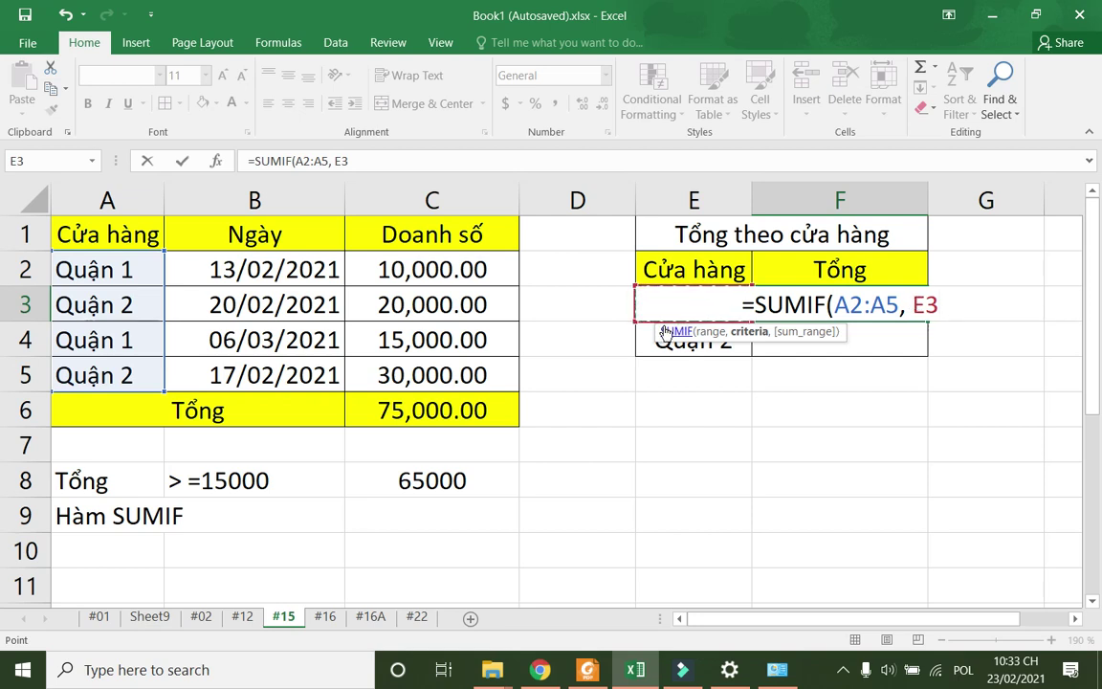
type(",")
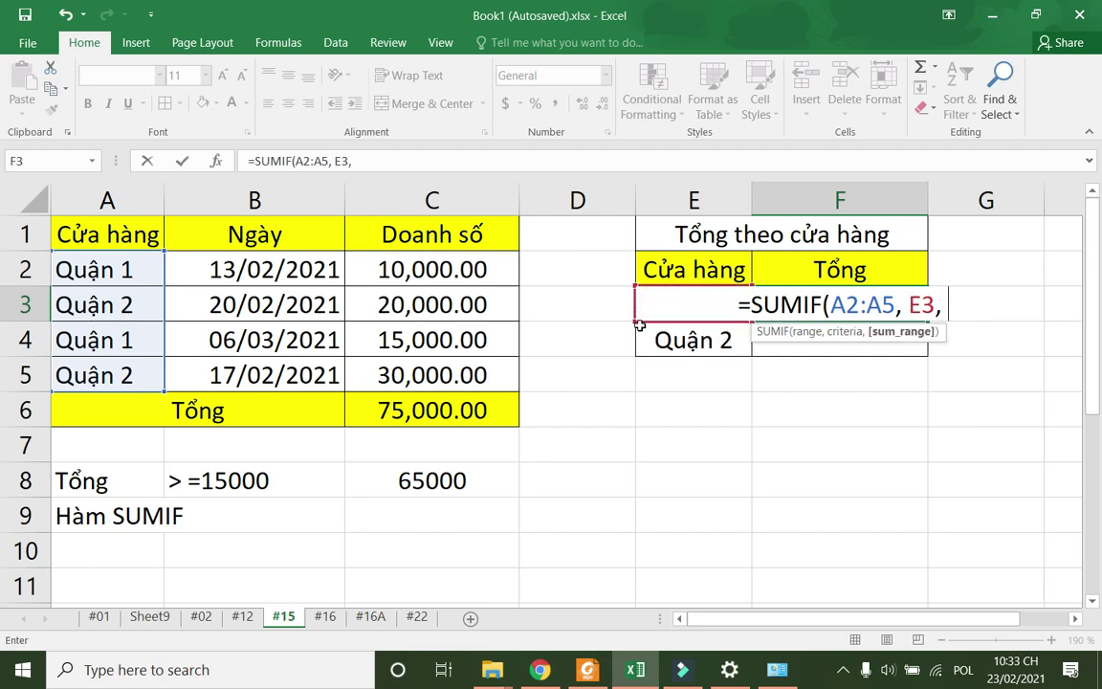
left_click_drag(430, 270, 429, 375)
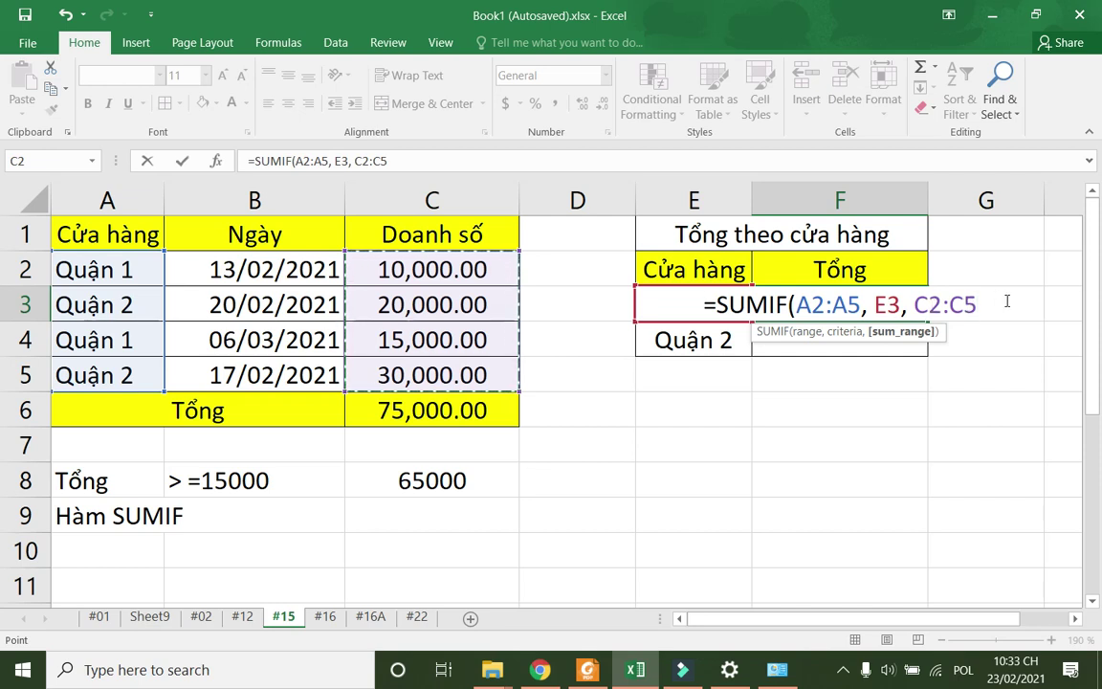
type(")")
key("Return")
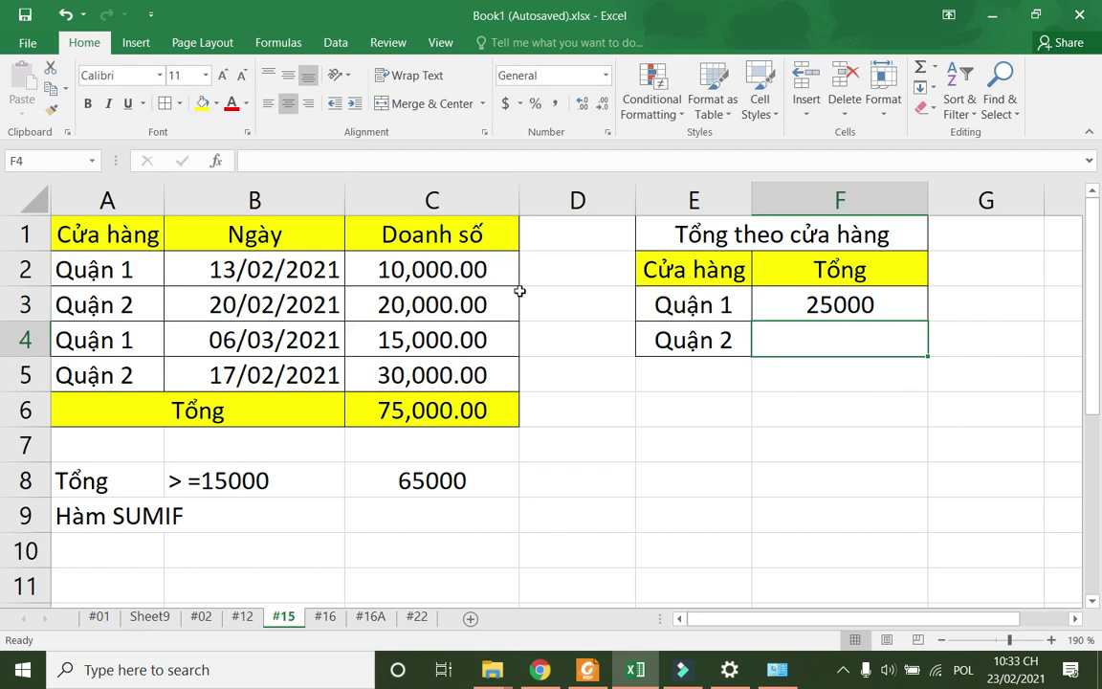
Step: Check Quận 1's sales, then enter =SUMIF(A2:A5, E4, C2:C5) in F4 for Quận 2's 50000
left_click(449, 273, "ctrl")
left_click(431, 340, "ctrl")
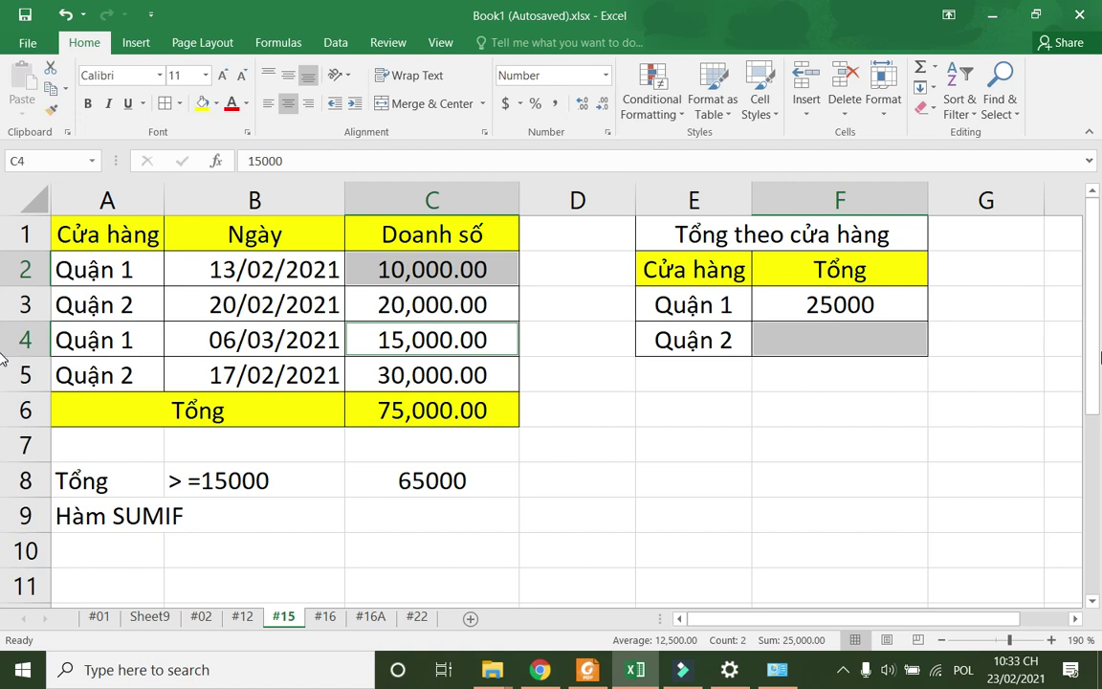
left_click(799, 364)
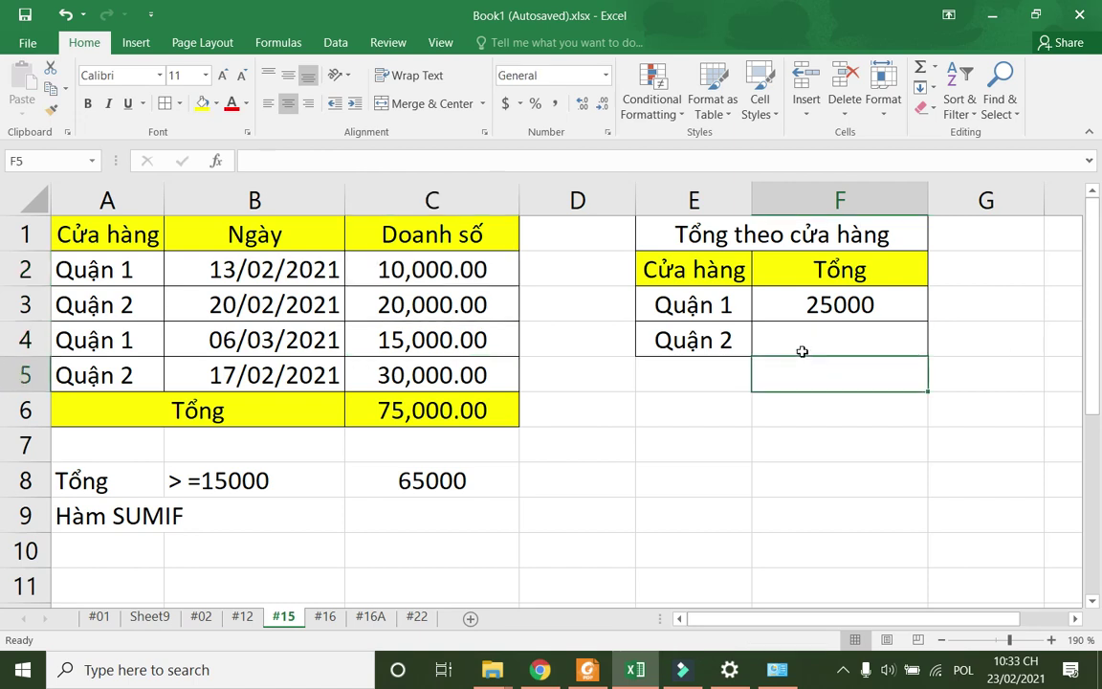
double_click(833, 342)
type("=SU")
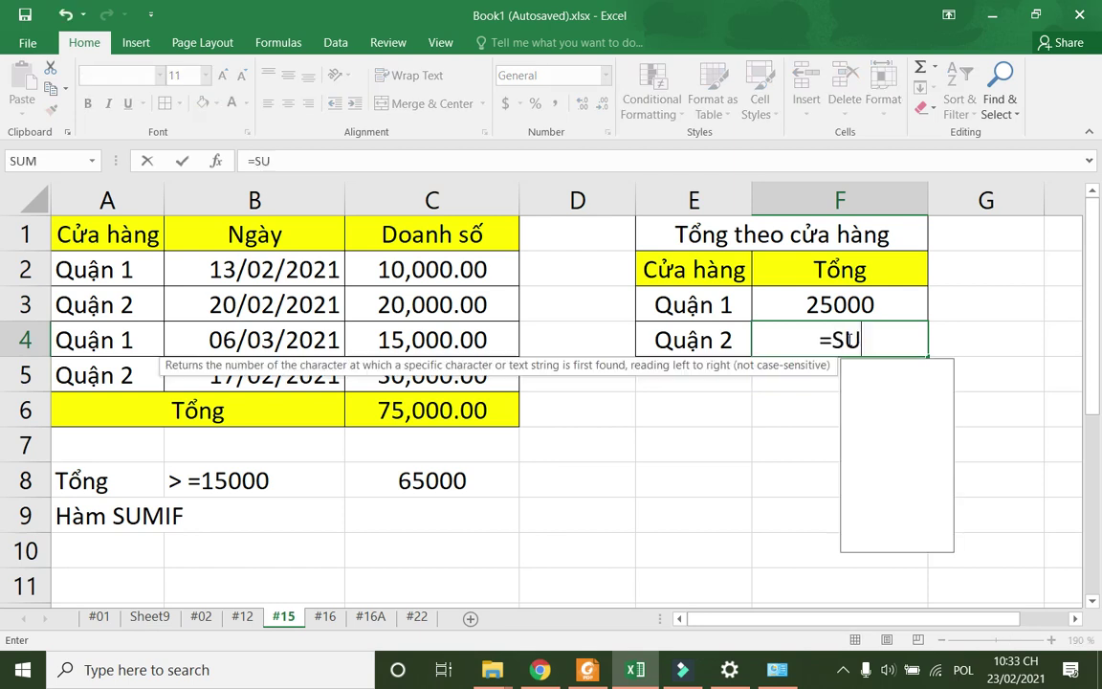
type("MIF(")
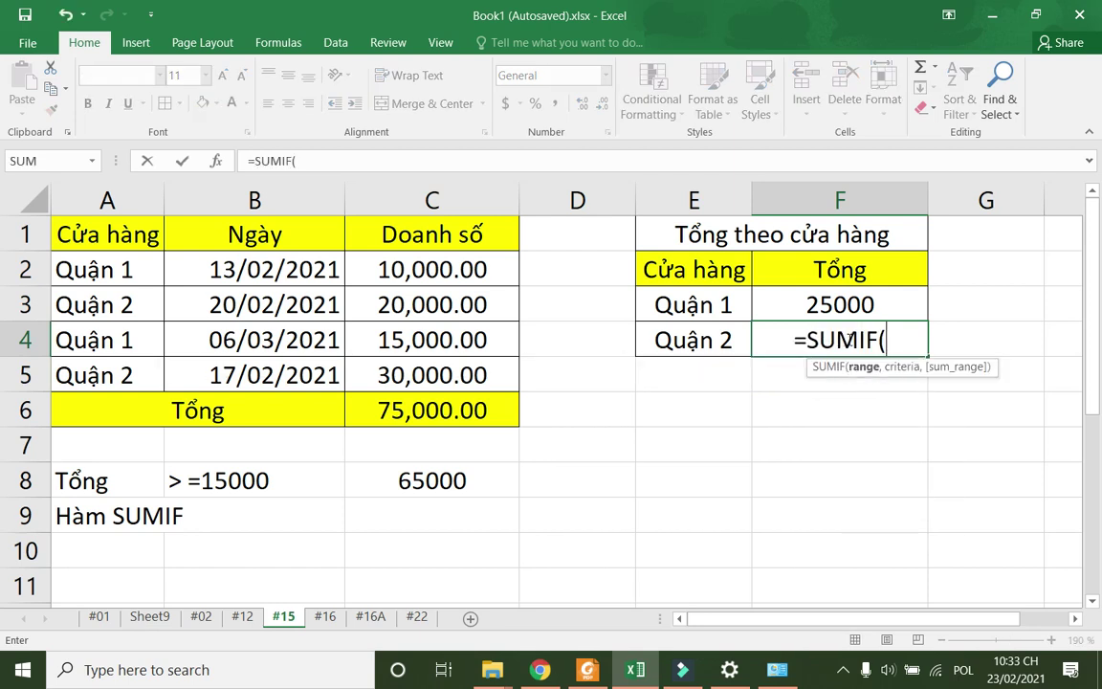
left_click_drag(130, 263, 128, 373)
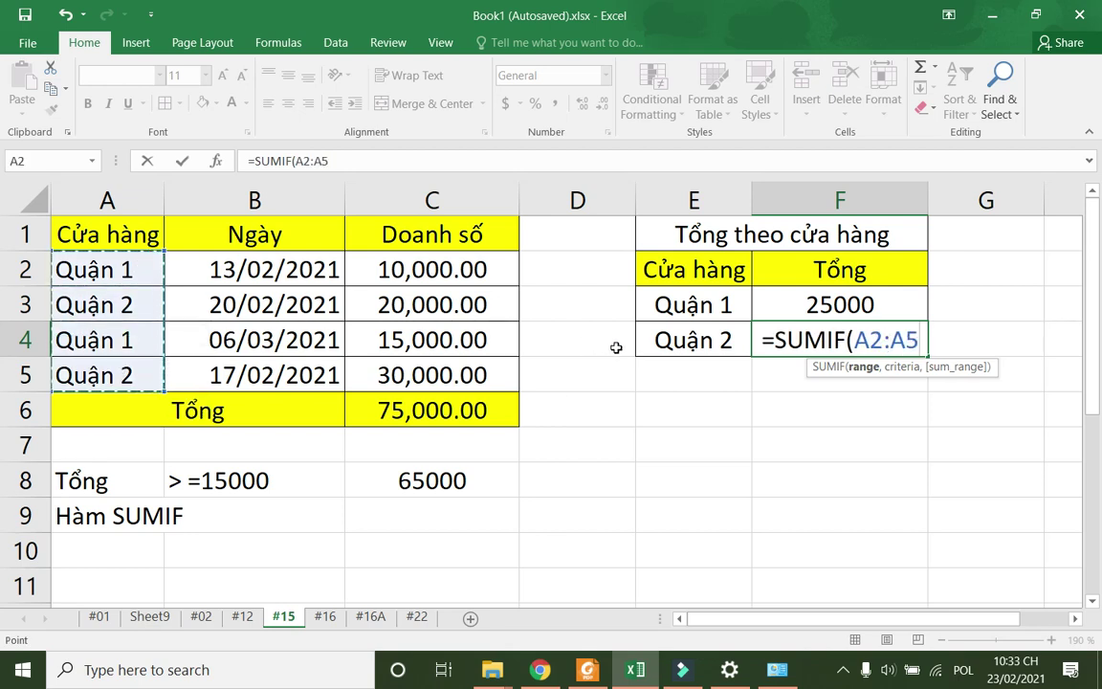
type(",")
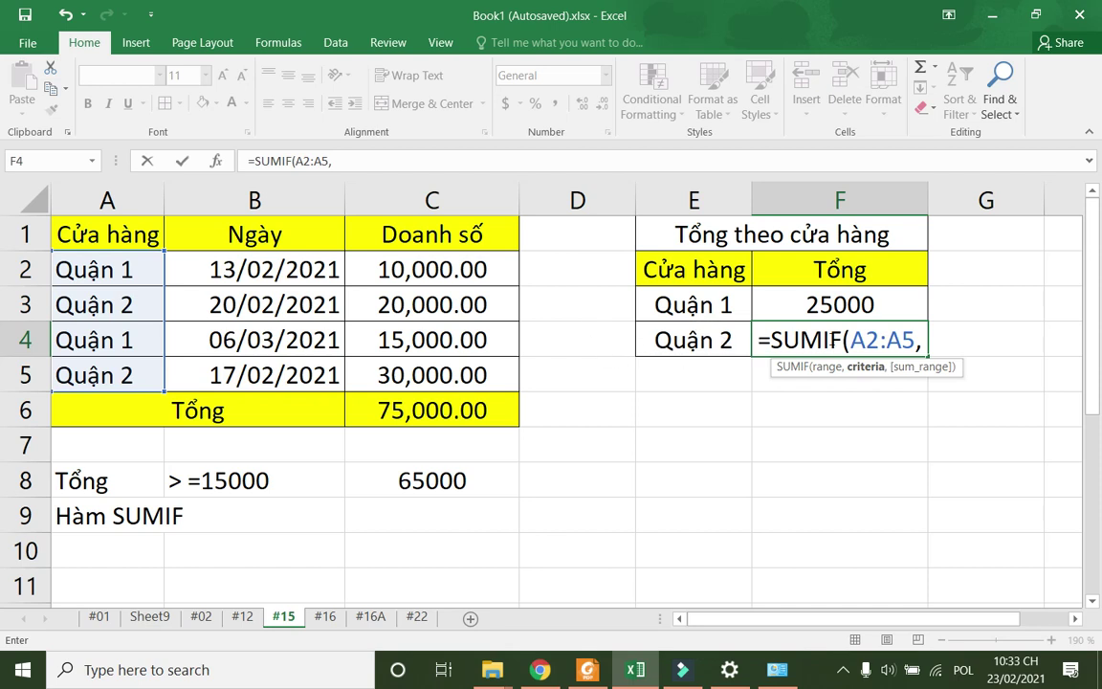
left_click(683, 335)
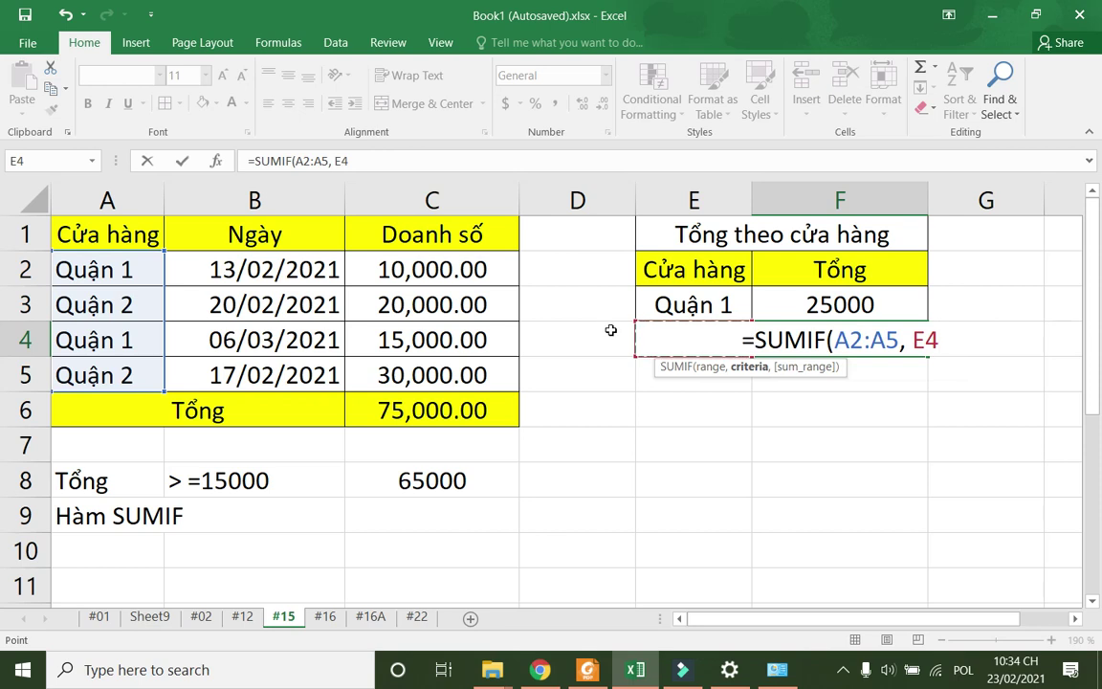
type(",")
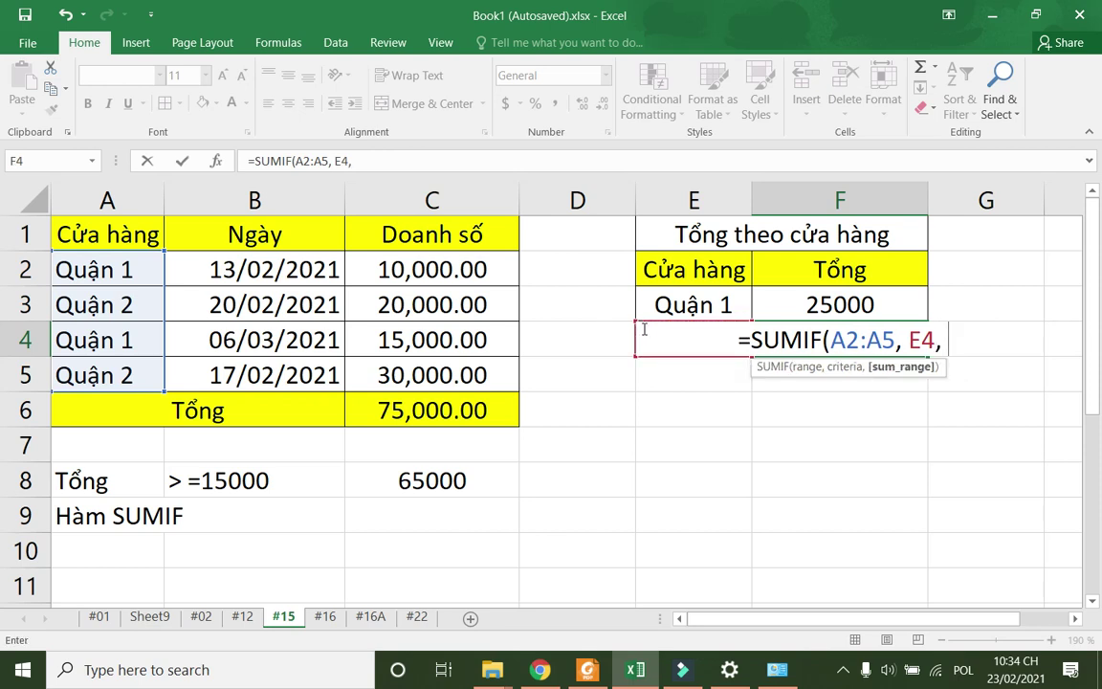
left_click_drag(471, 269, 468, 373)
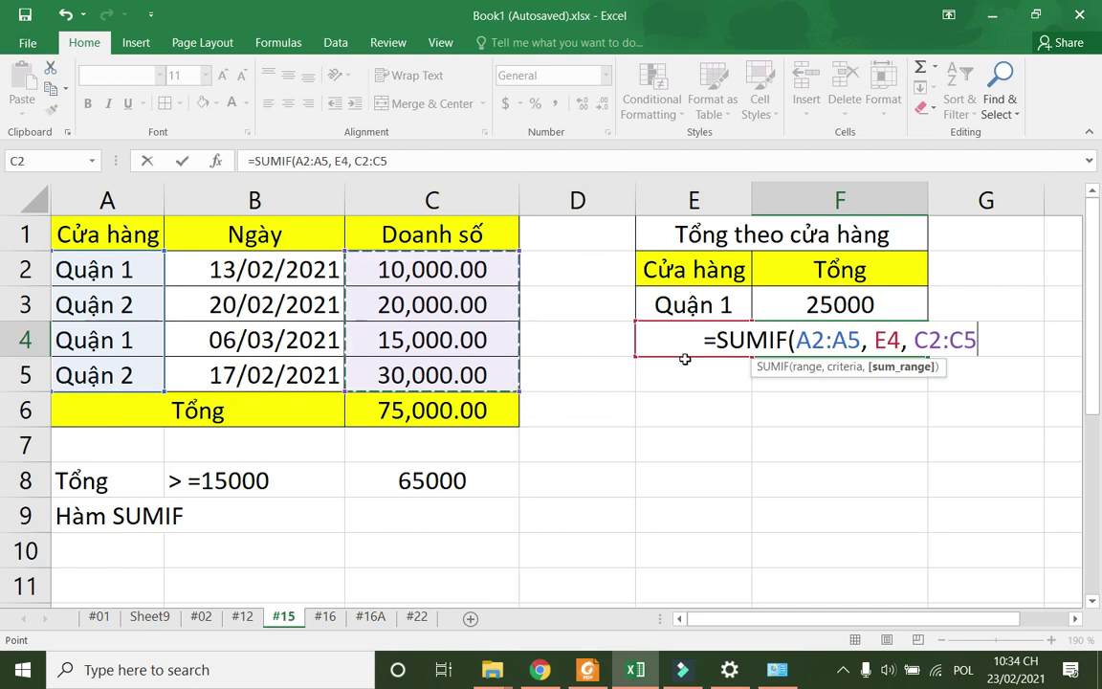
key("Return")
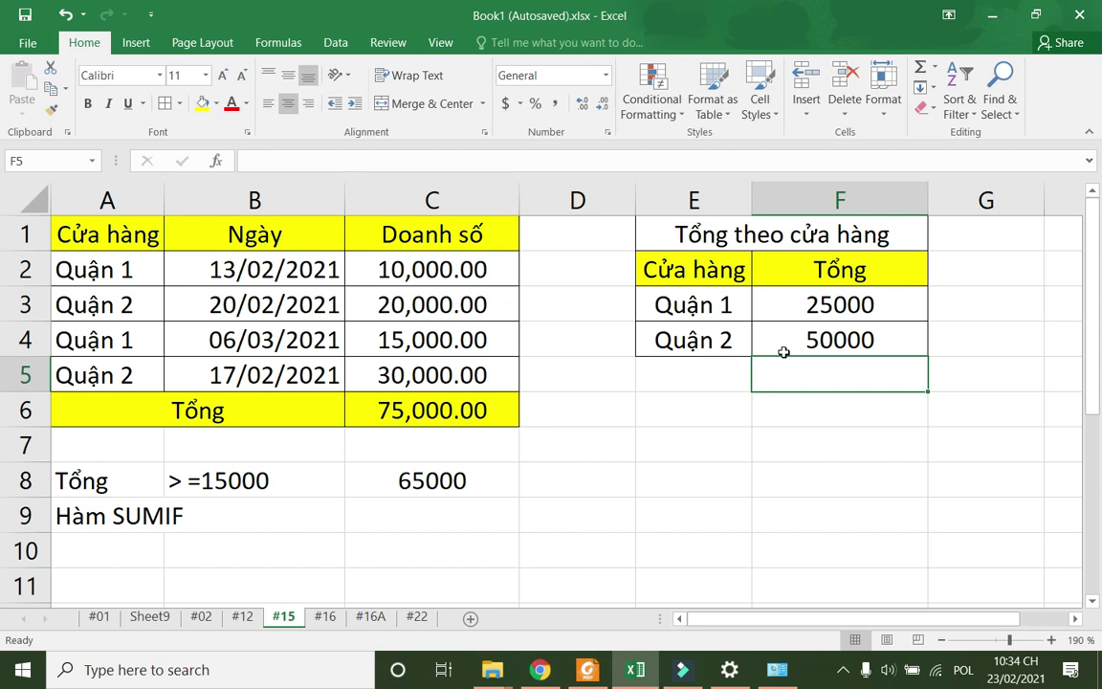
left_click(679, 306)
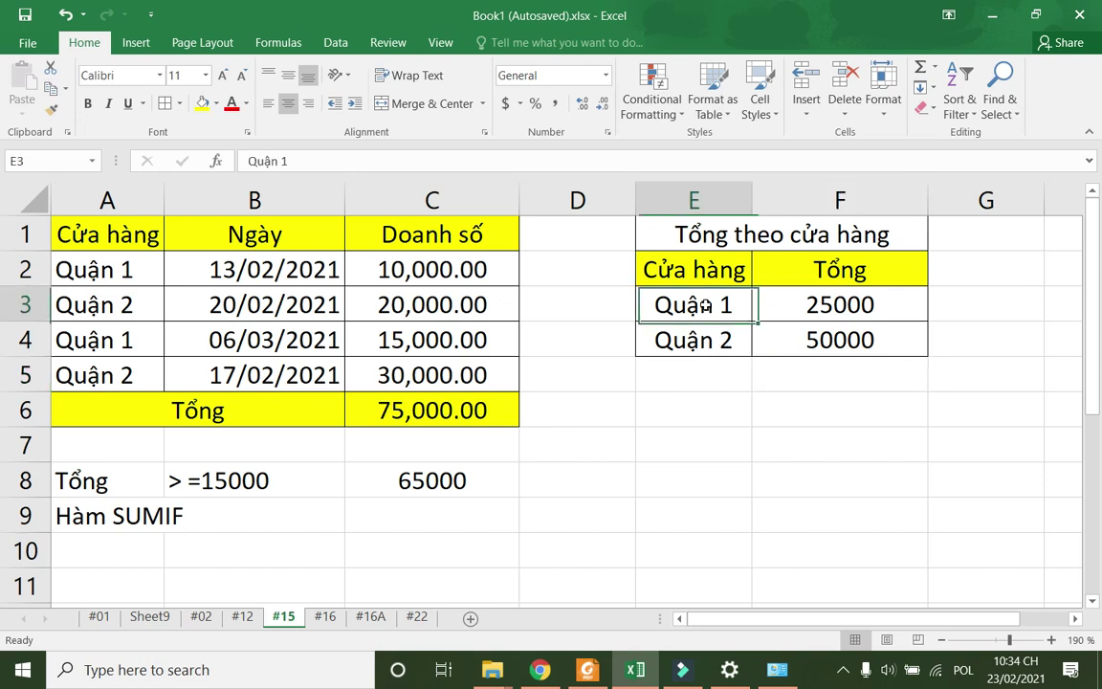
left_click(830, 298)
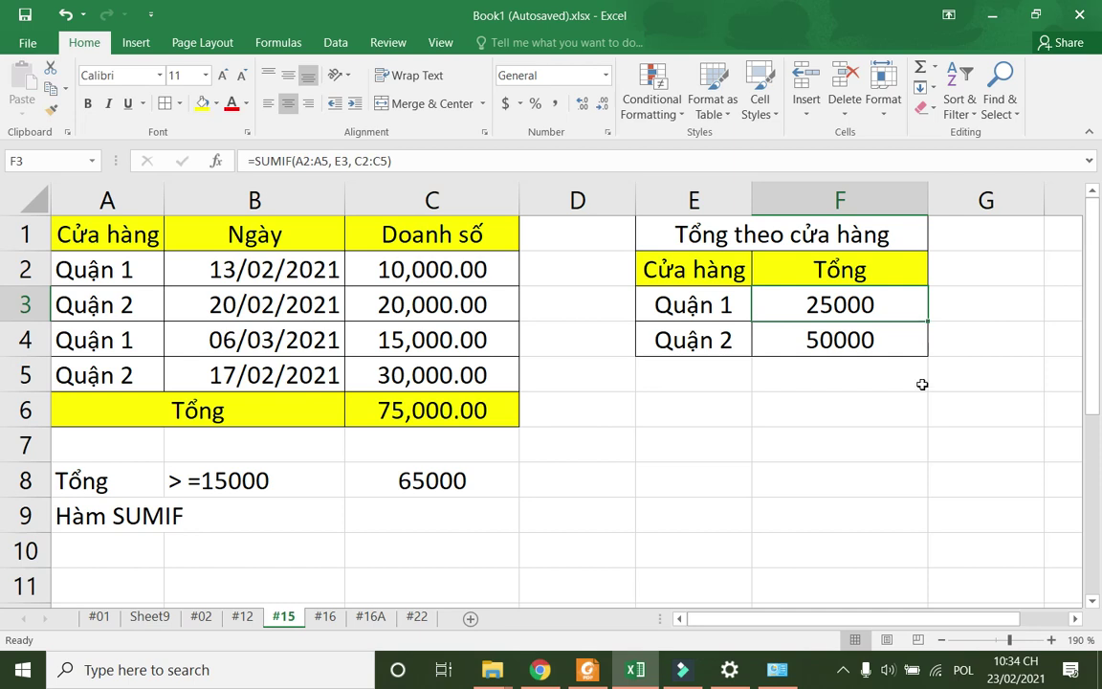
left_click(917, 419)
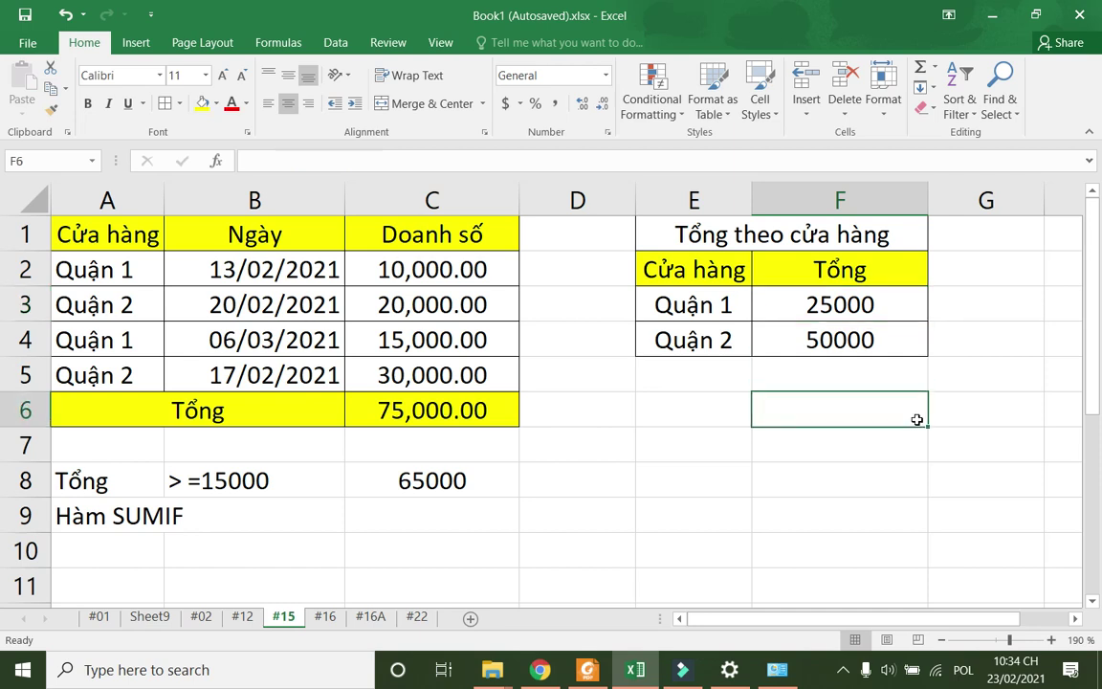
left_click(838, 310)
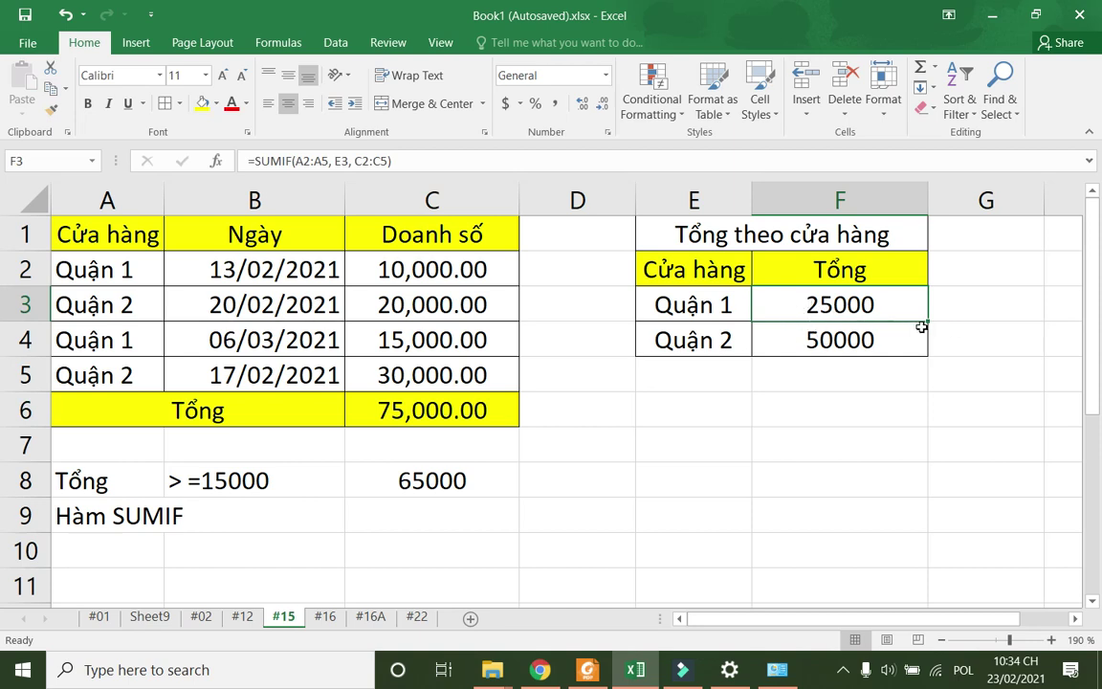
left_click_drag(930, 325, 930, 357)
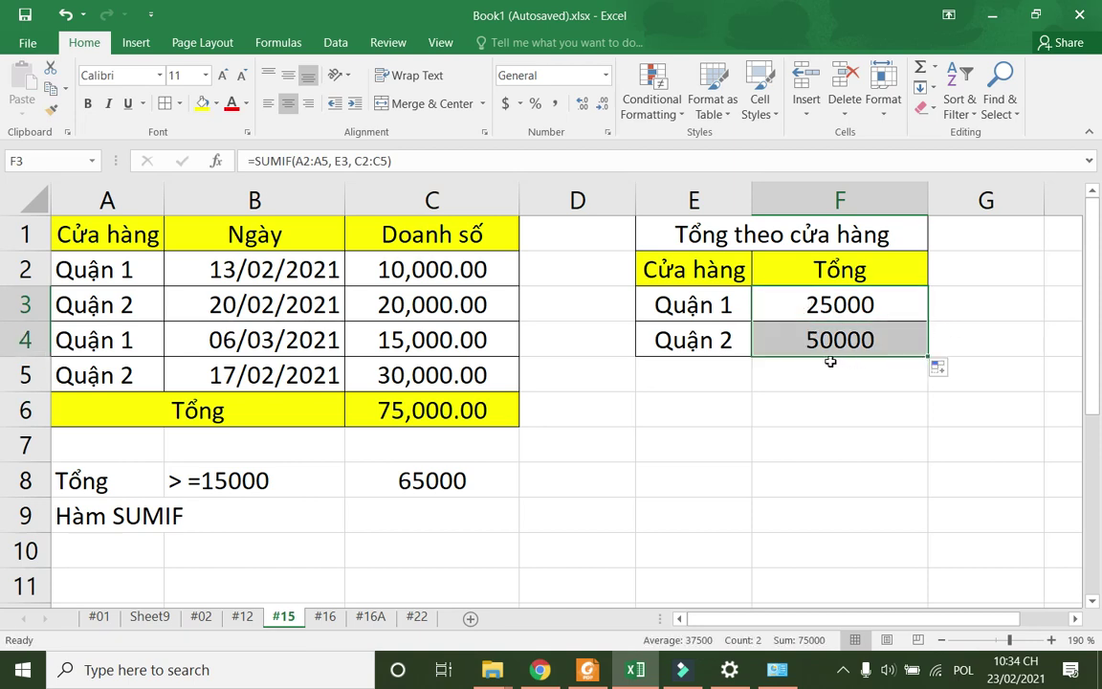
double_click(860, 303)
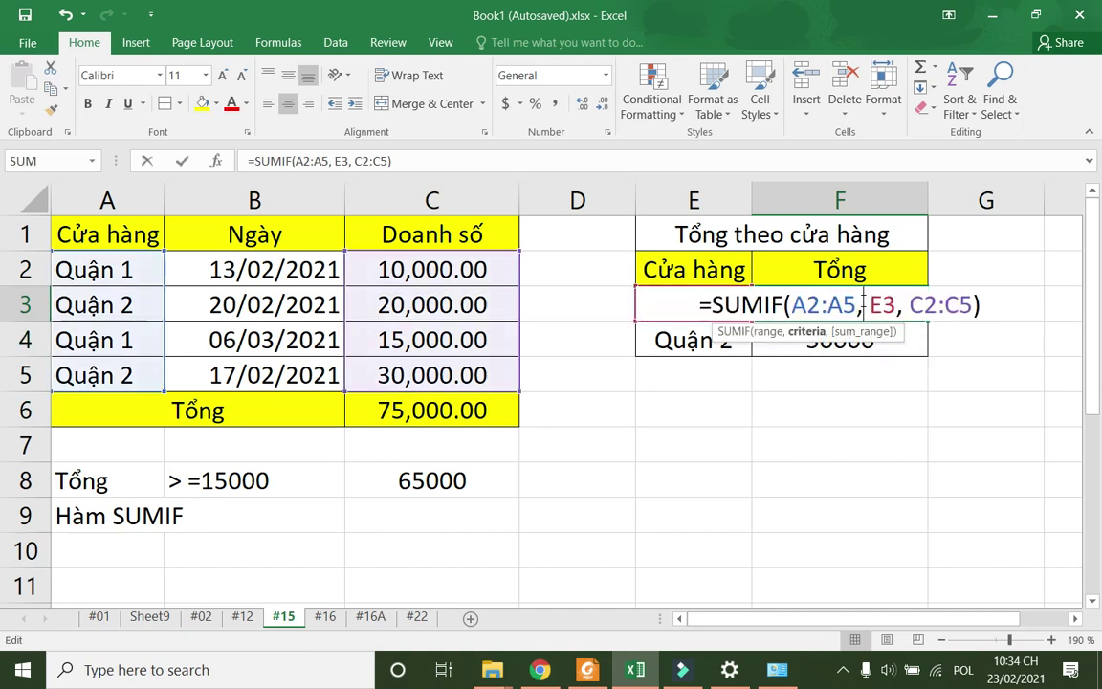
key("Return")
left_click(916, 314)
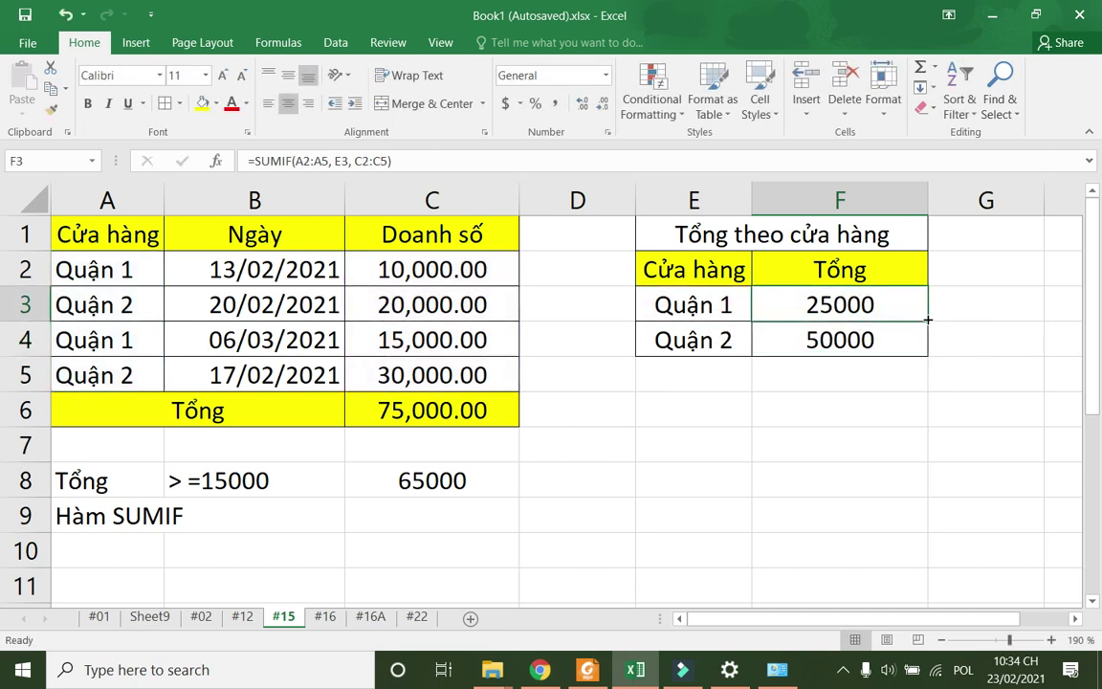
left_click_drag(929, 322, 926, 356)
left_click(860, 445)
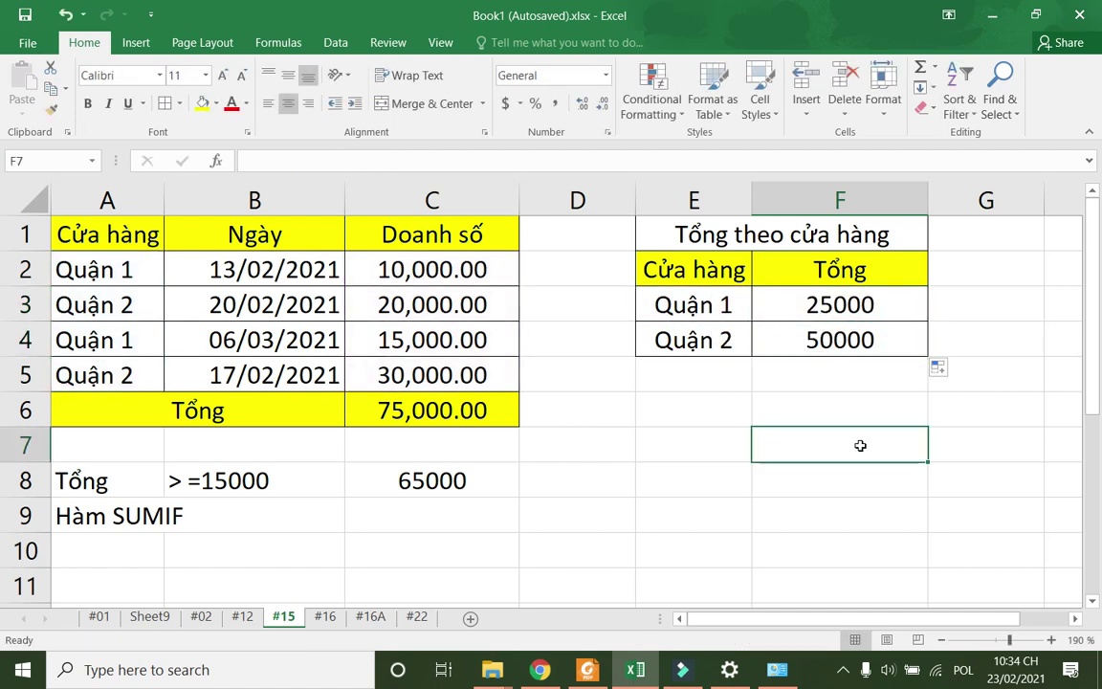
left_click(842, 339)
double_click(842, 340)
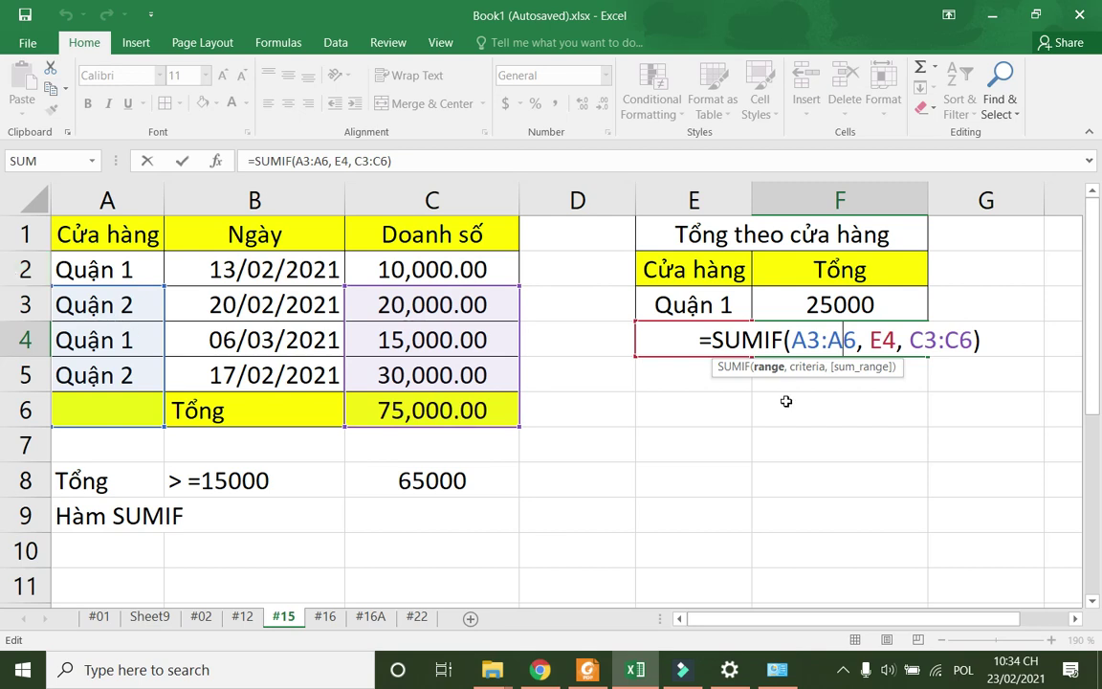
key("Return")
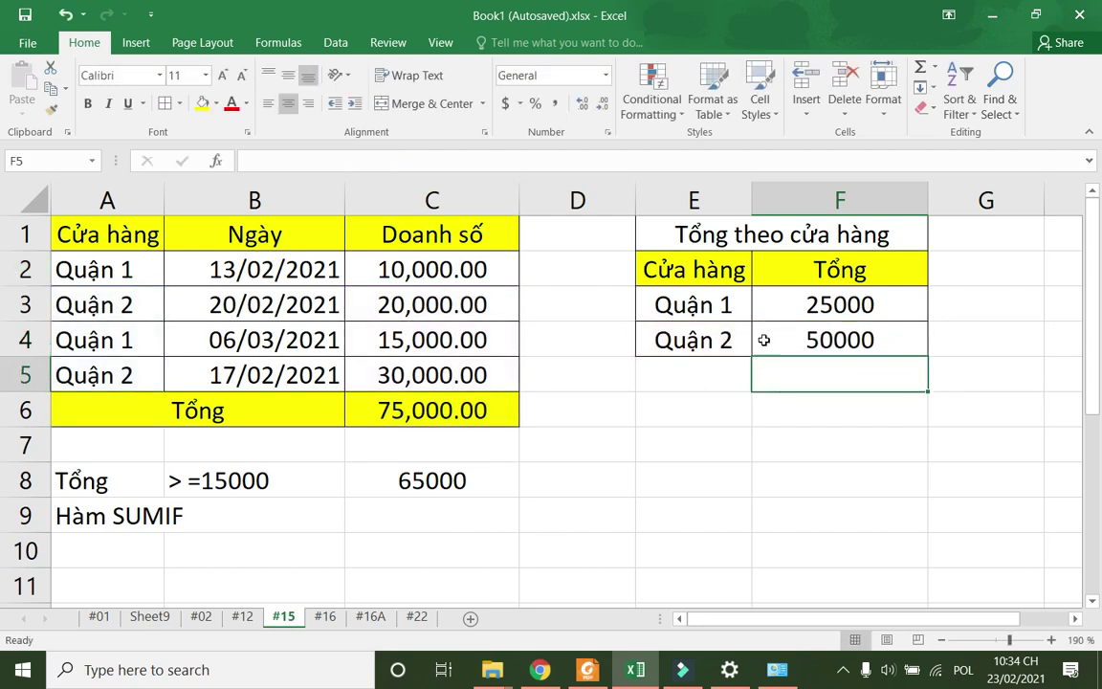
left_click(709, 313)
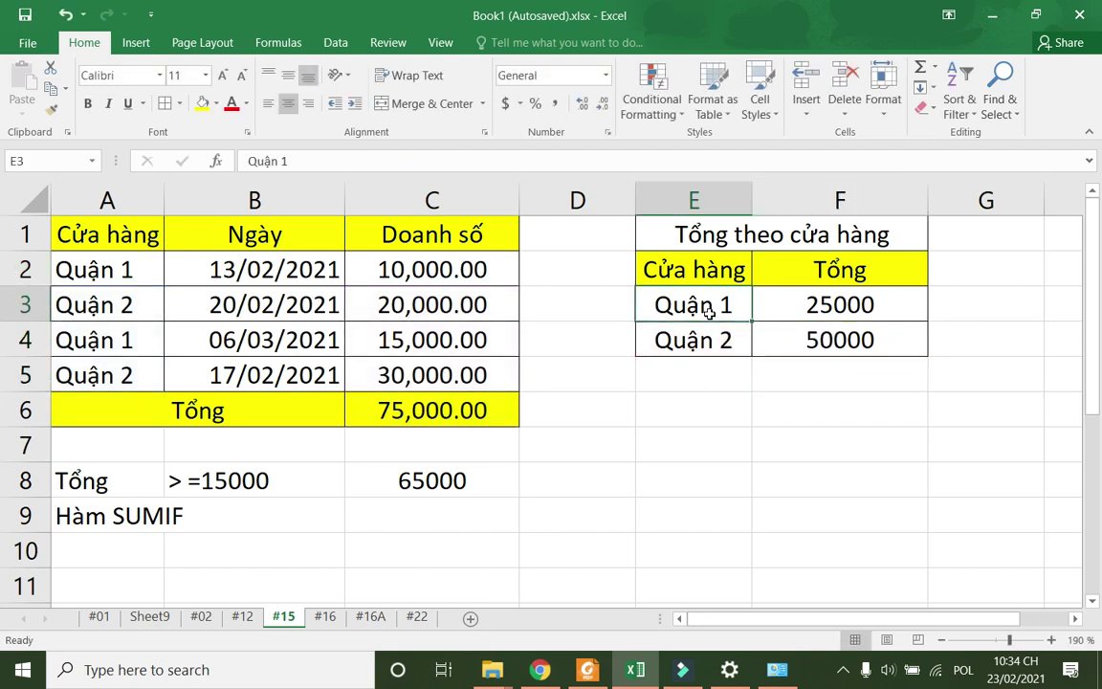
double_click(797, 306)
left_click_drag(793, 306, 856, 306)
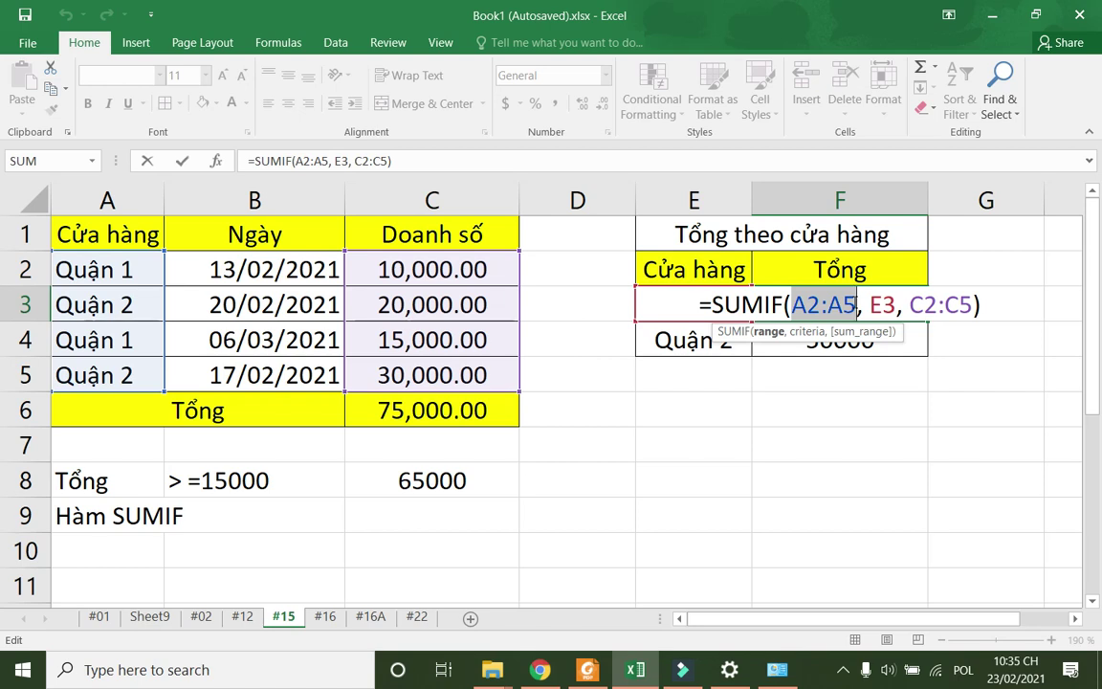
Step: Lock F3's SUMIF ranges as $A$2:$A$5 and $C$2:$C$5
key("F4")
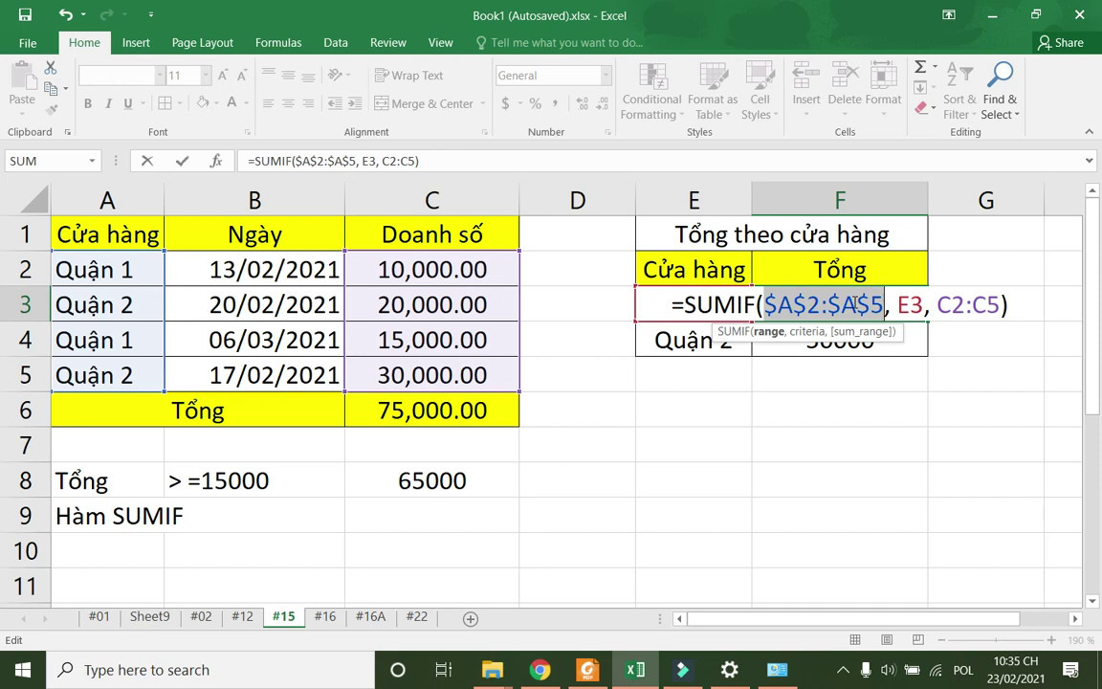
left_click_drag(937, 304, 999, 304)
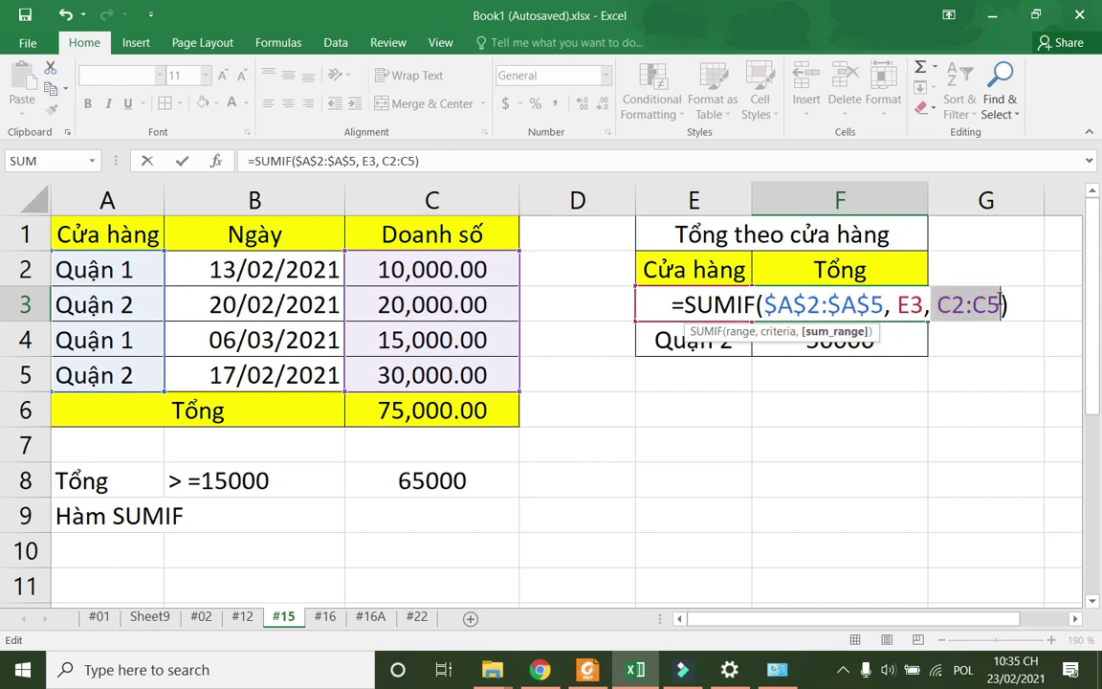
key("F4")
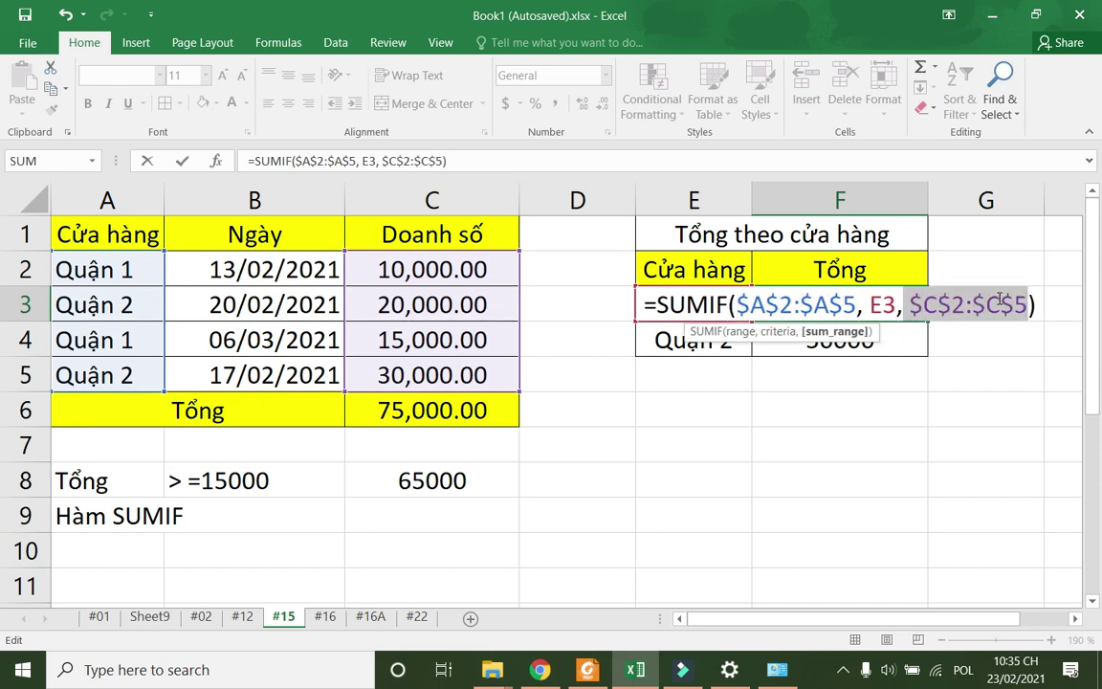
key("Return")
Step: Copy F3's fixed-range formula down to F4 and verify it references E4
left_click(918, 304)
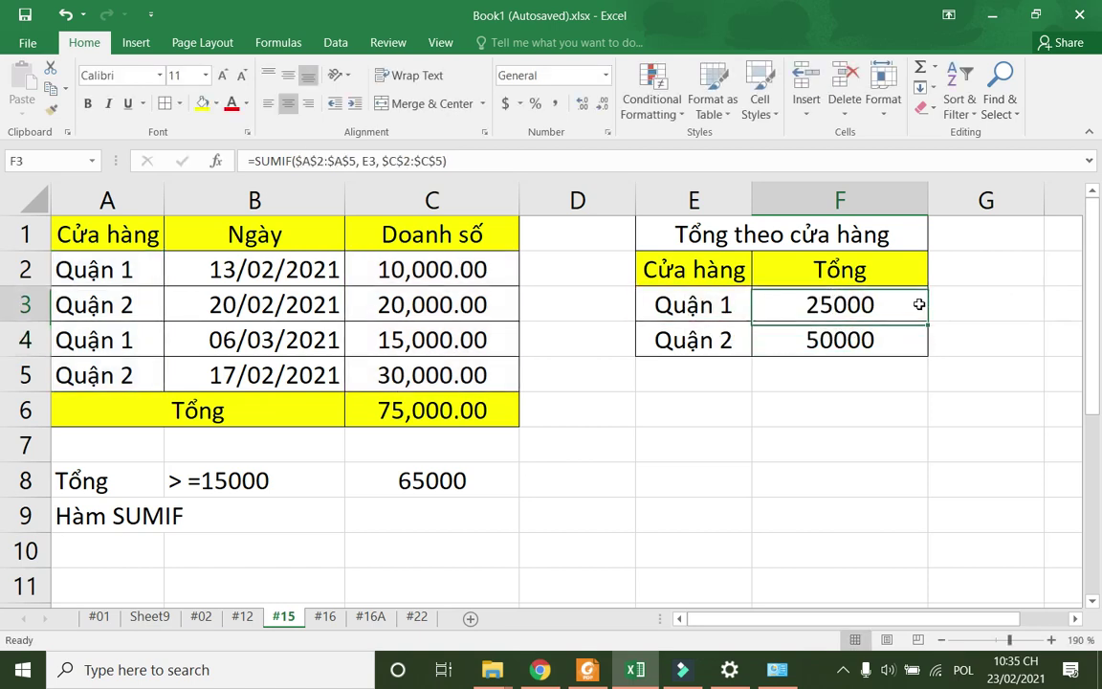
left_click_drag(927, 322, 925, 352)
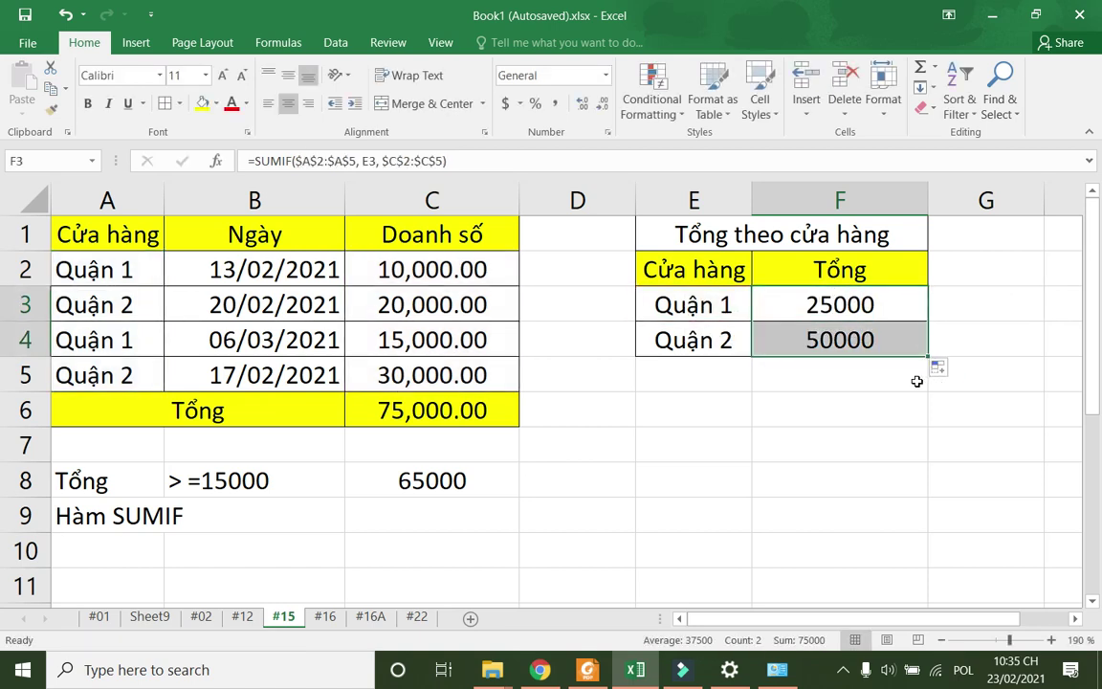
double_click(839, 339)
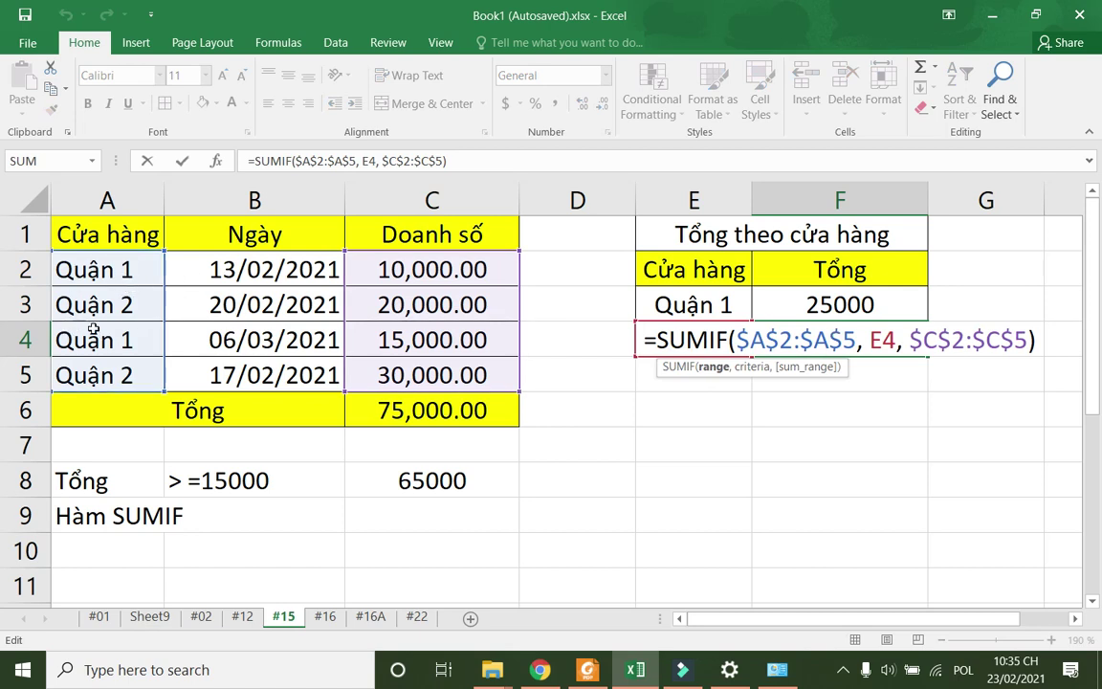
key("Return")
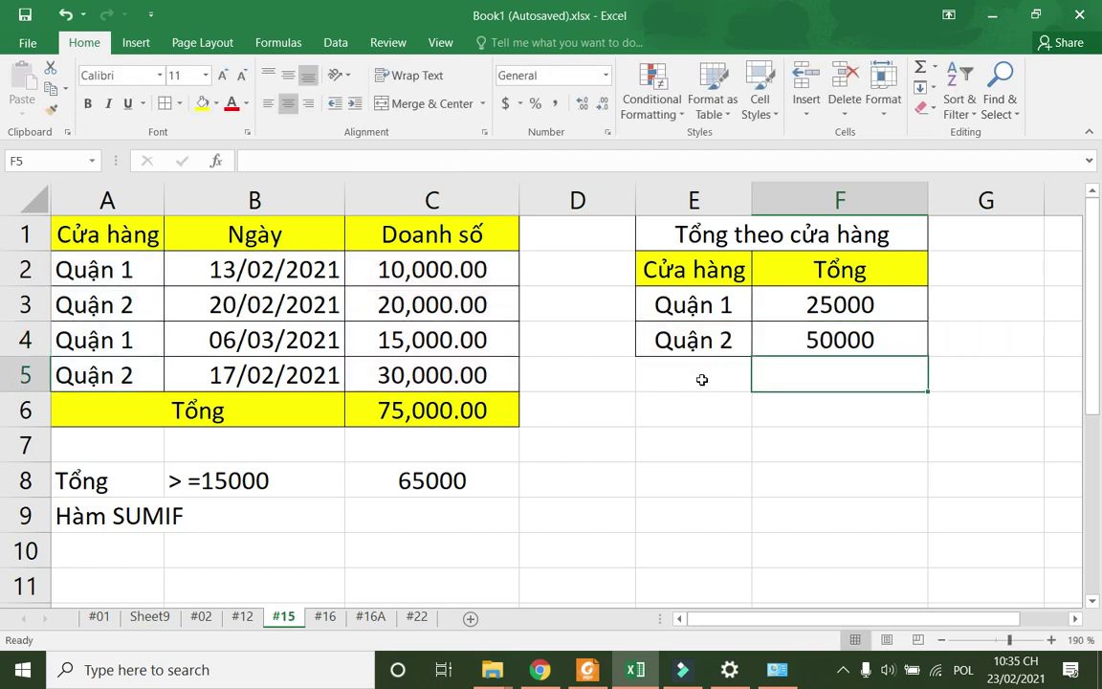
left_click(698, 504)
left_click(827, 348)
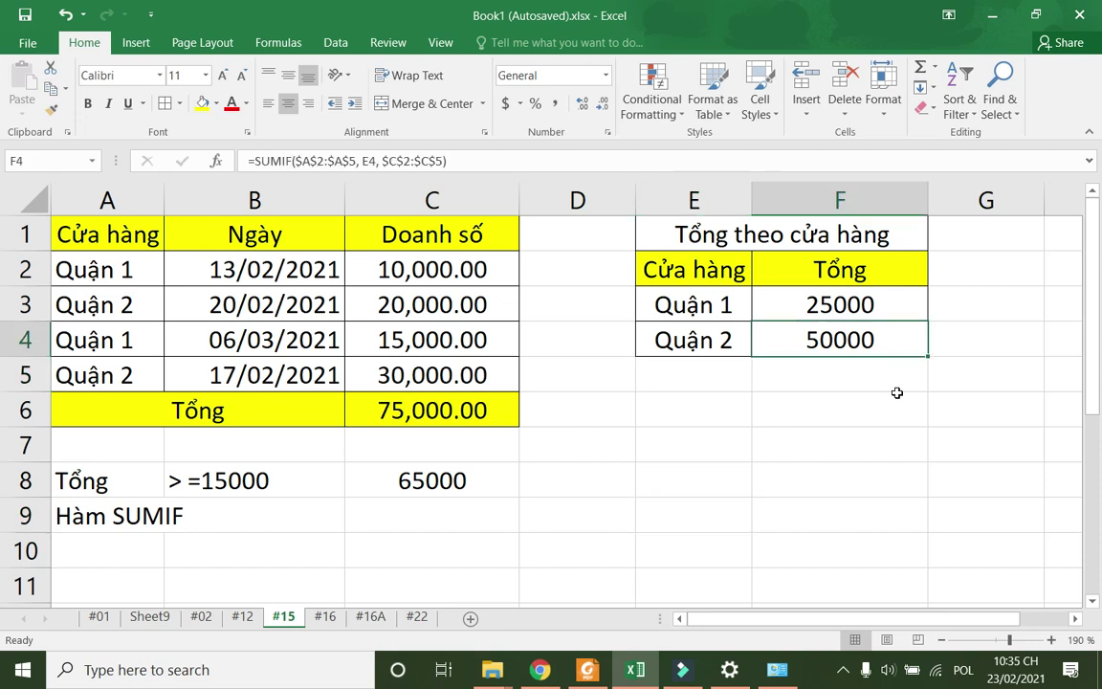
double_click(813, 344)
left_click_drag(739, 340, 846, 340)
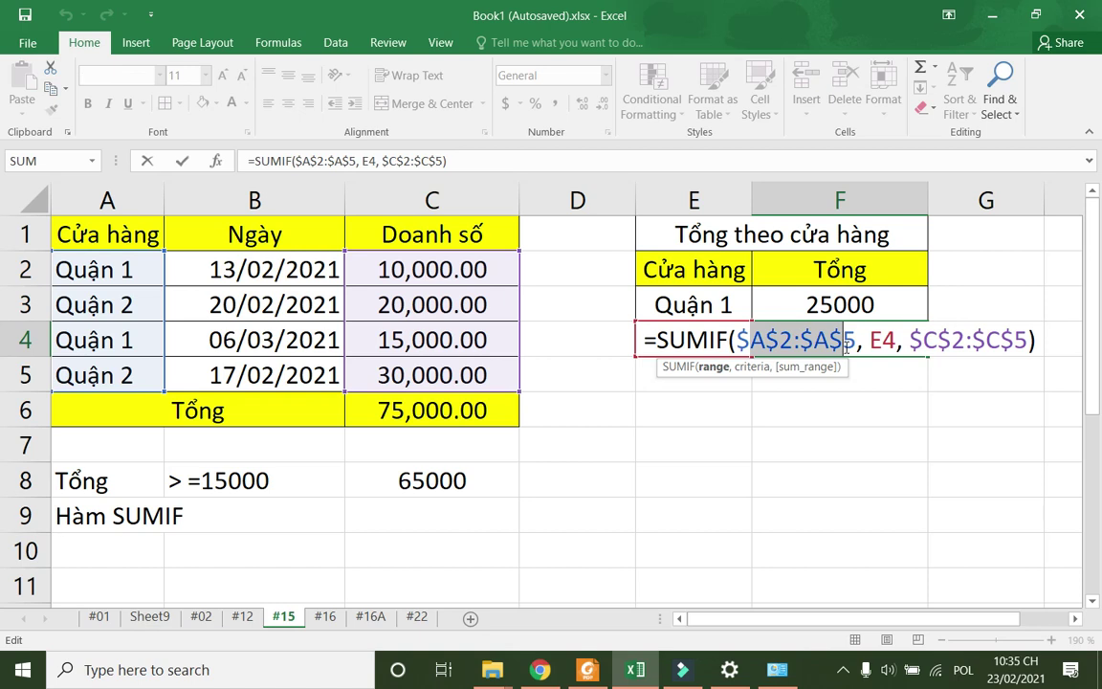
key("Return")
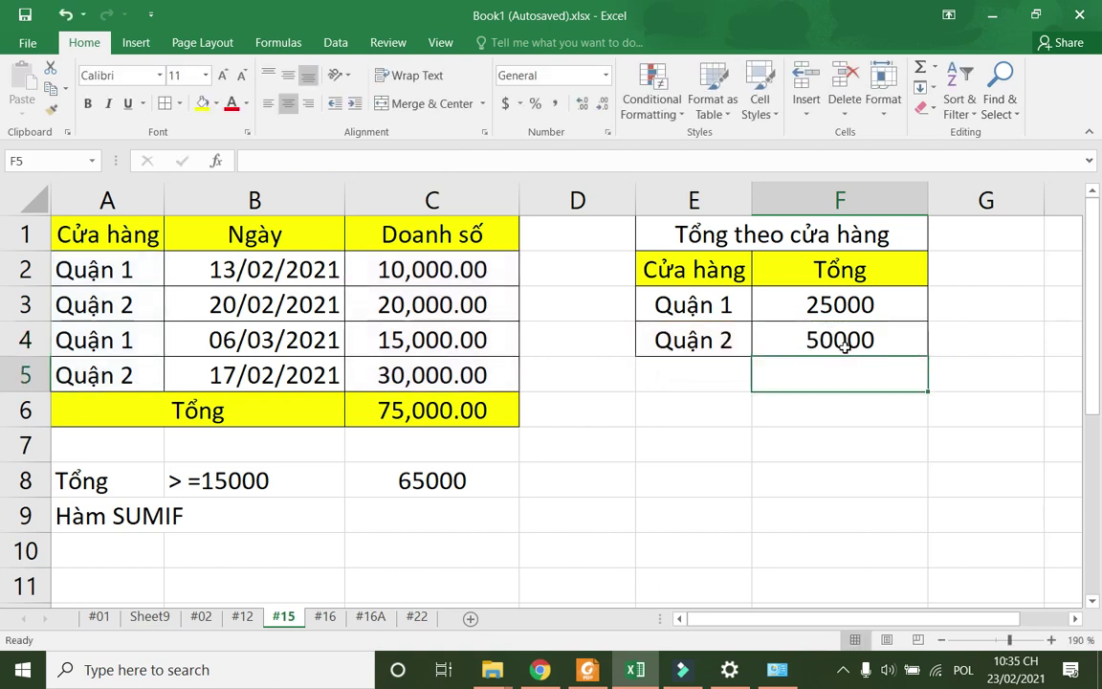